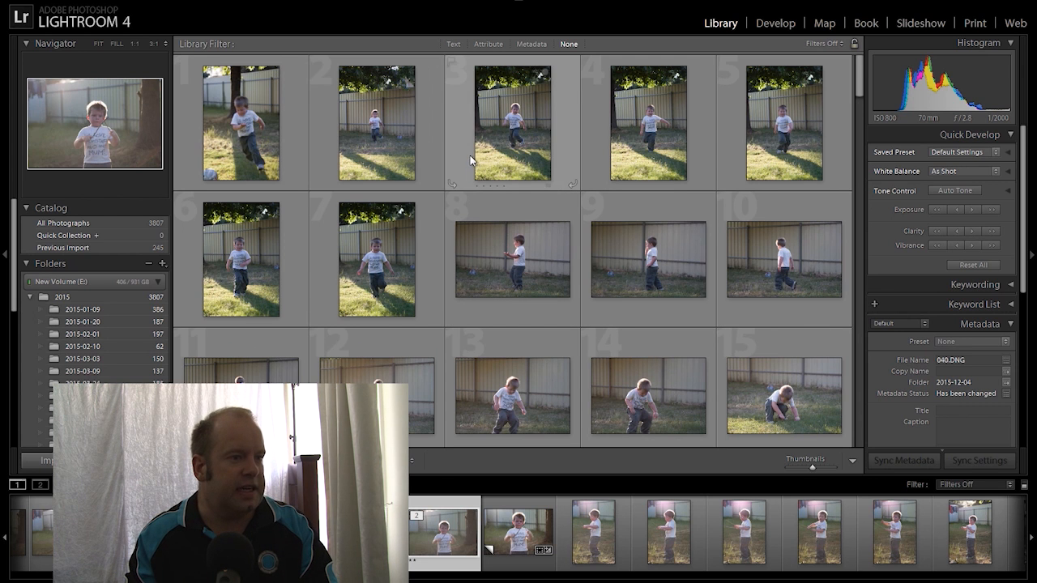
Scroll through the library thumbnails to browse the shoot
scroll(470, 159, "down", 5)
scroll(471, 159, "down", 5)
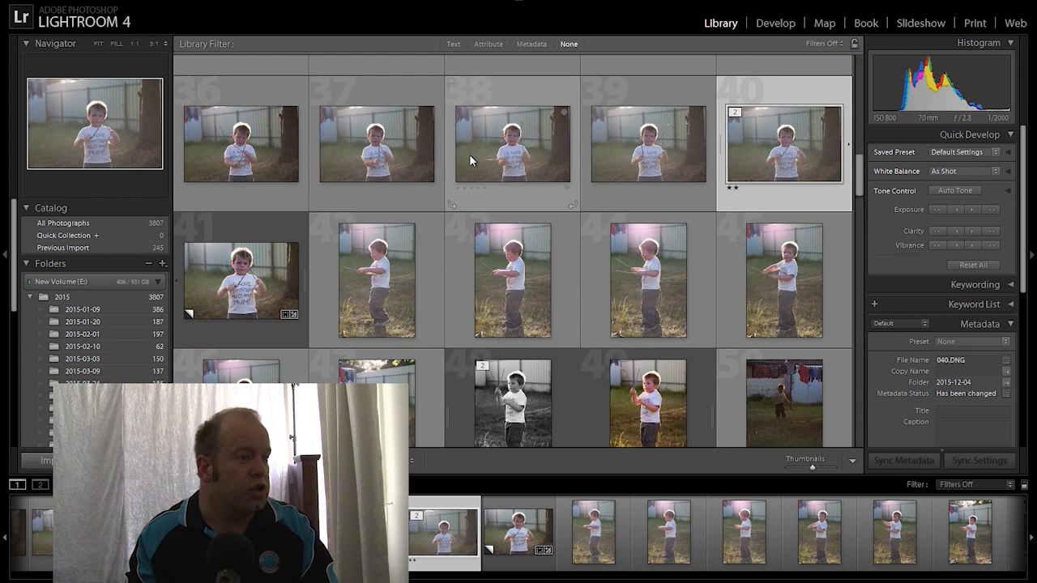
scroll(507, 182, "down", 10)
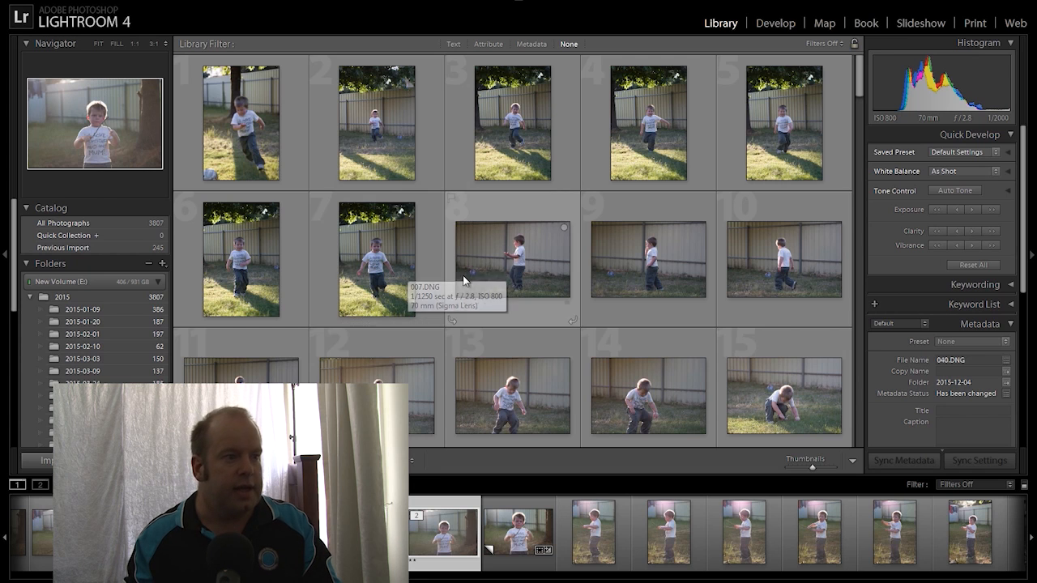
scroll(343, 162, "down", 4)
scroll(348, 166, "up", 5)
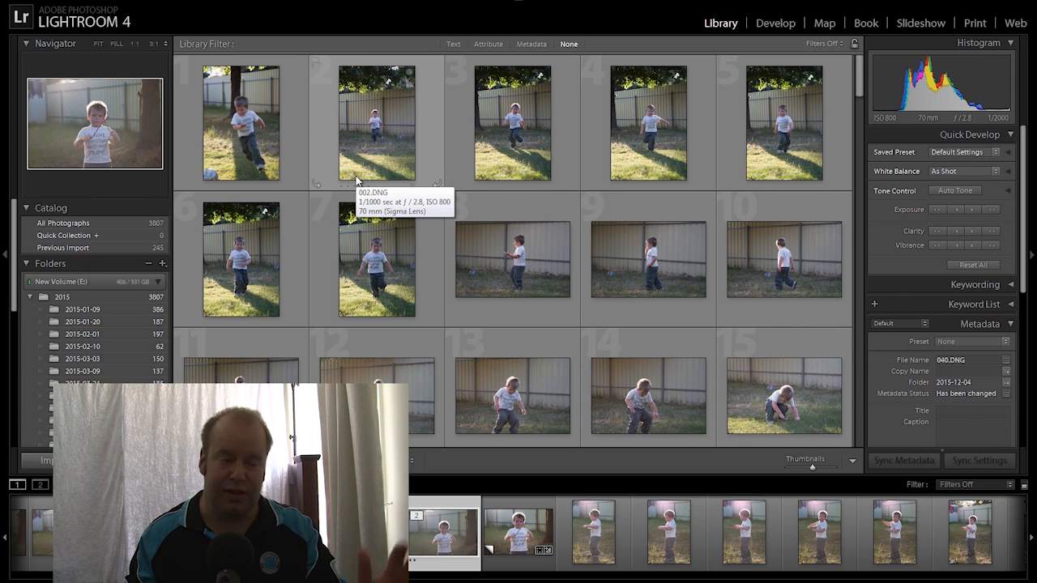
scroll(357, 187, "down", 3)
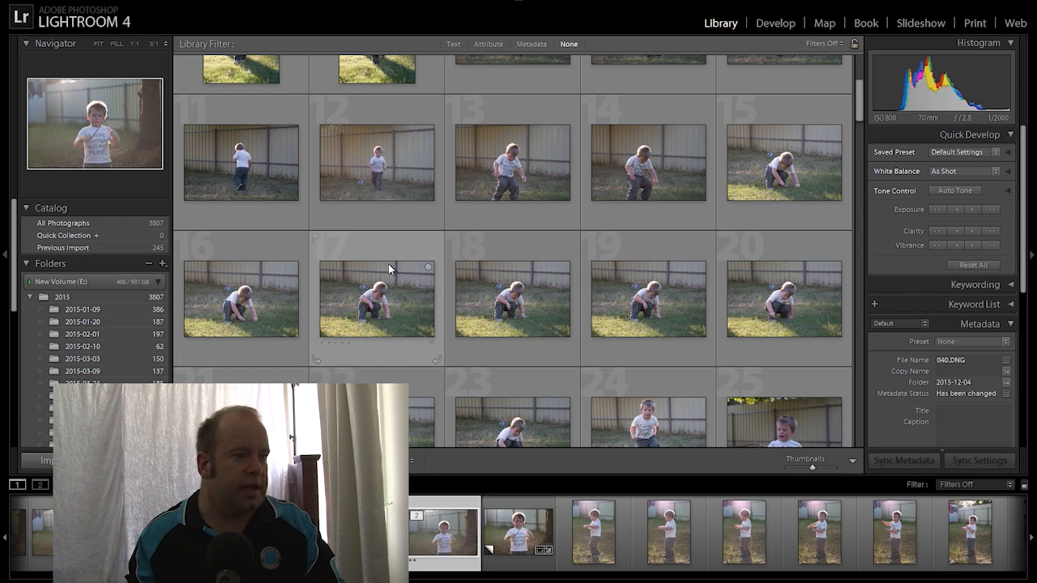
scroll(389, 268, "up", 3)
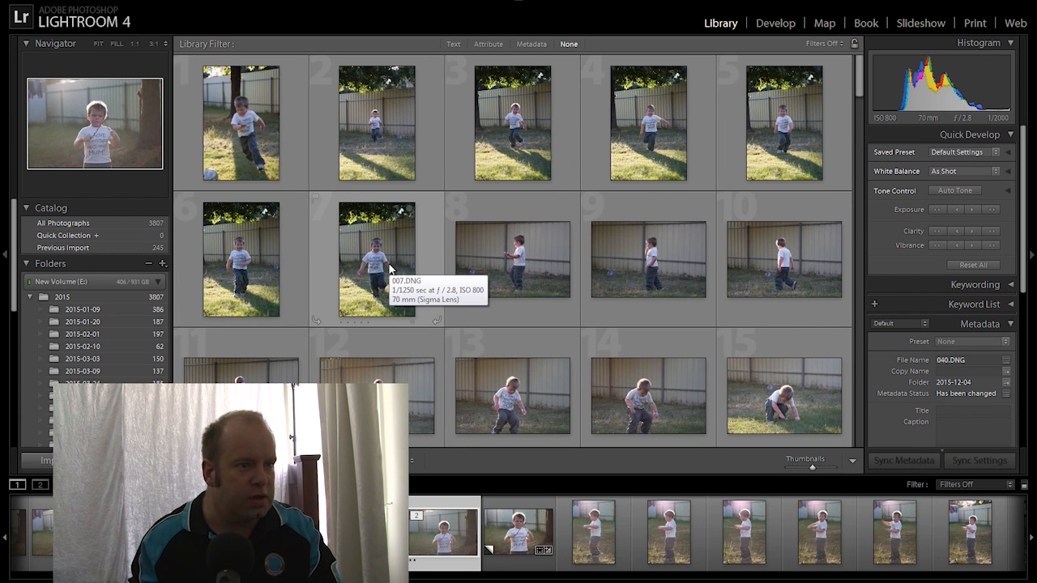
scroll(388, 269, "down", 2)
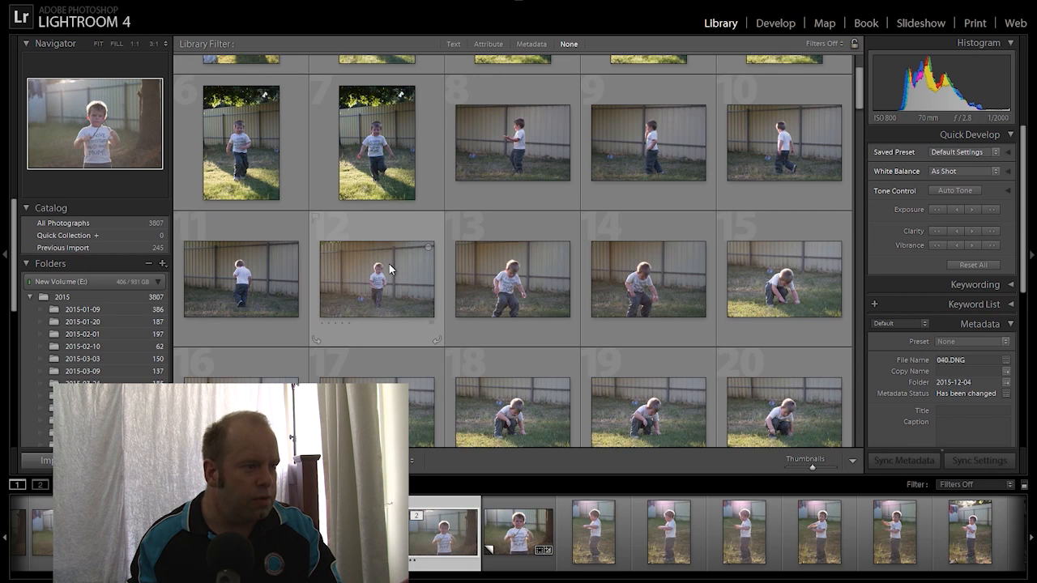
scroll(392, 259, "down", 2)
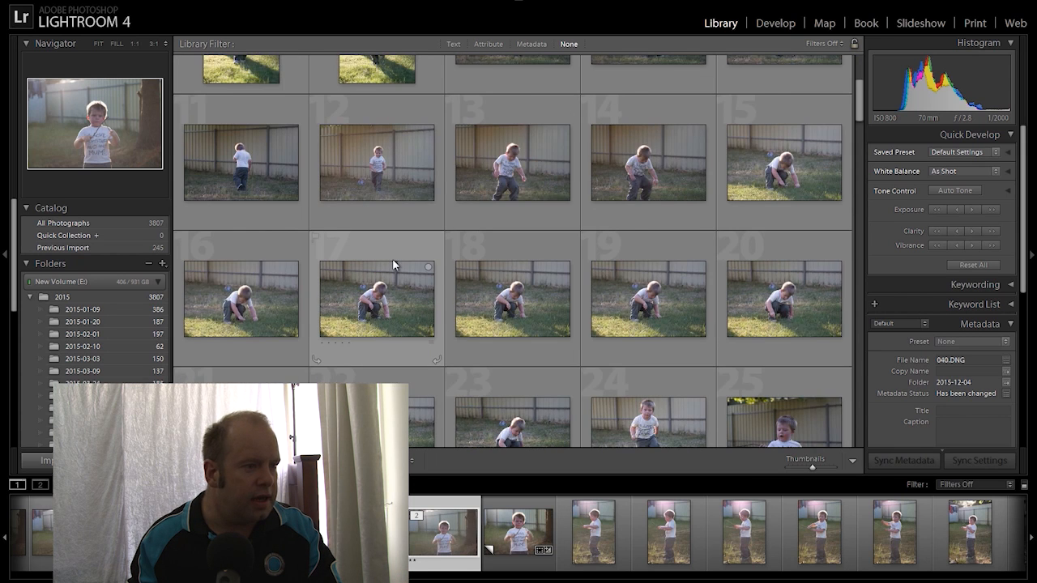
scroll(392, 260, "down", 2)
scroll(394, 264, "down", 2)
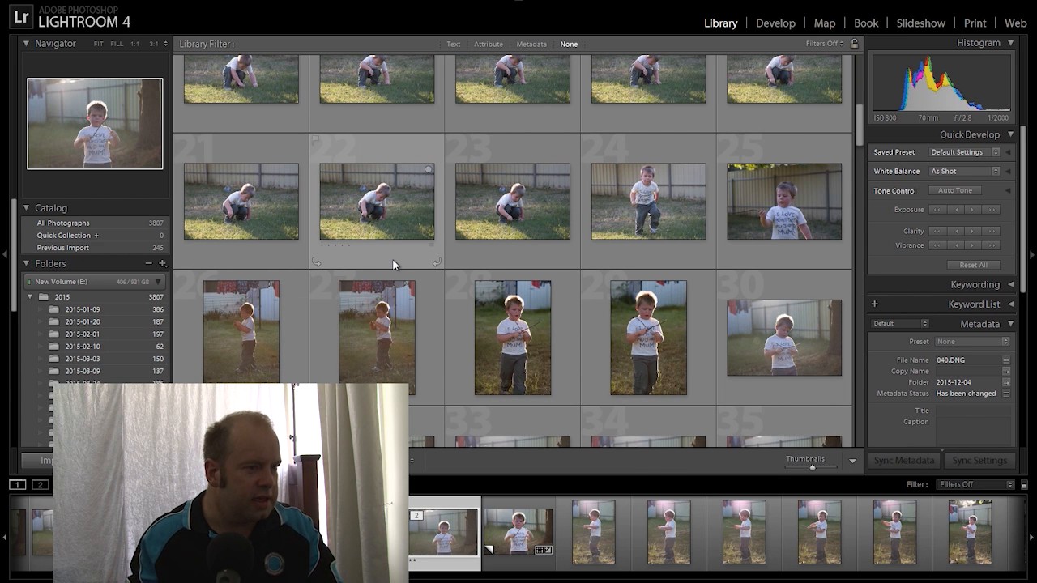
scroll(392, 259, "down", 2)
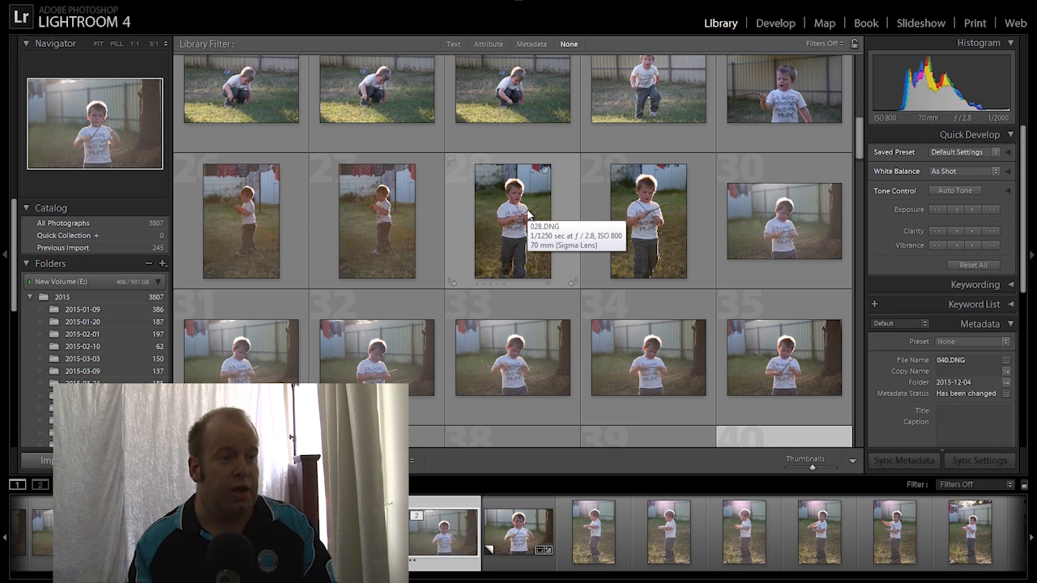
Open 040.DNG in the Develop module with the crop overlay at Original aspect
scroll(526, 212, "down", 2)
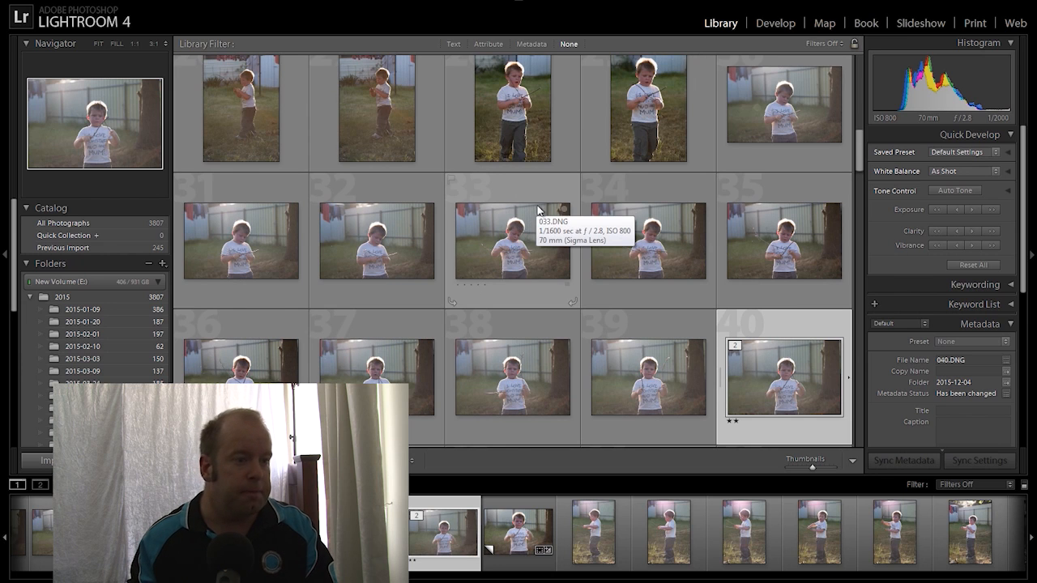
scroll(536, 210, "down", 2)
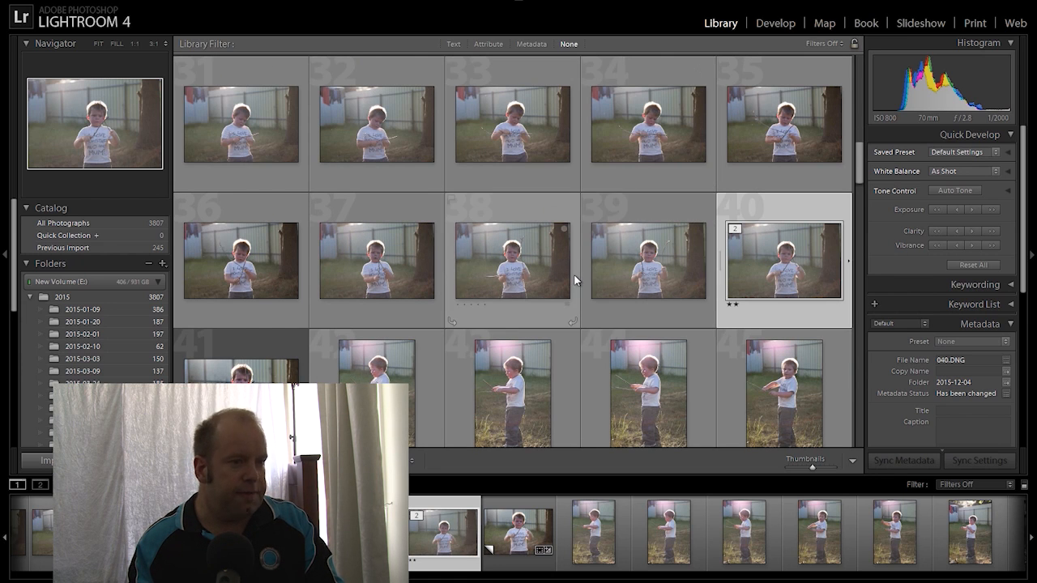
scroll(599, 340, "down", 2)
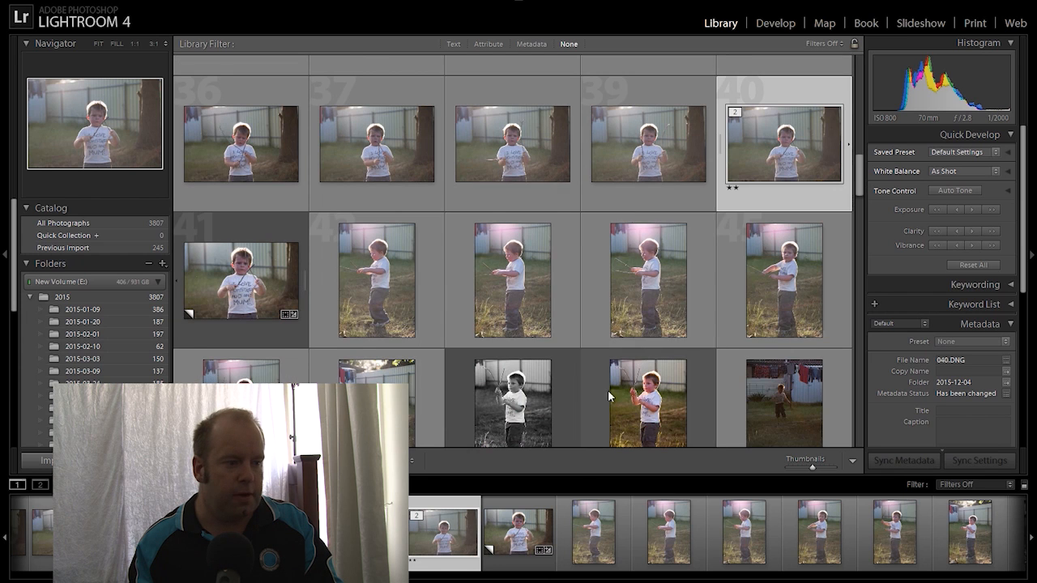
scroll(427, 376, "down", 3)
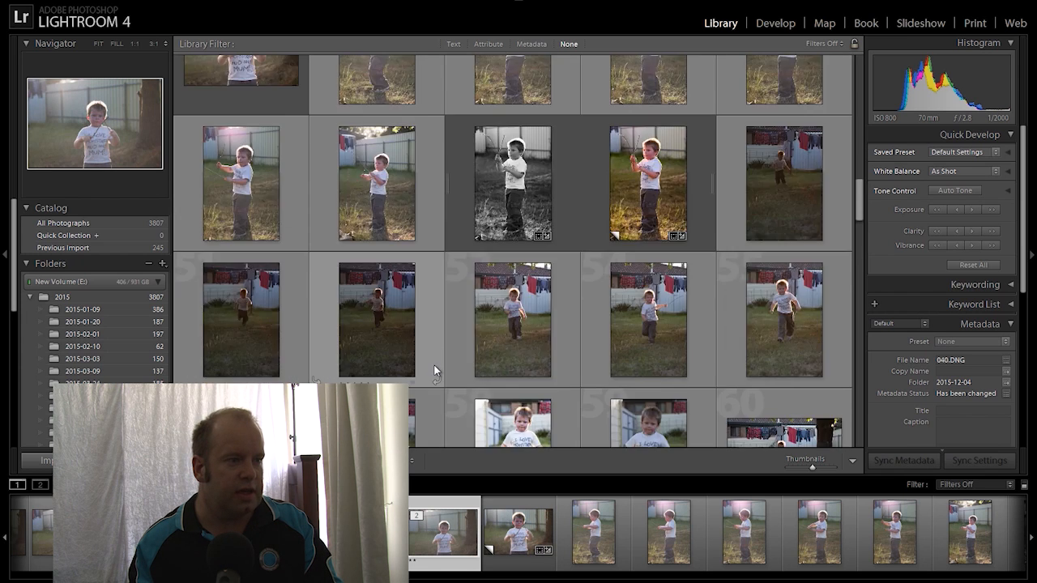
scroll(434, 363, "up", 1)
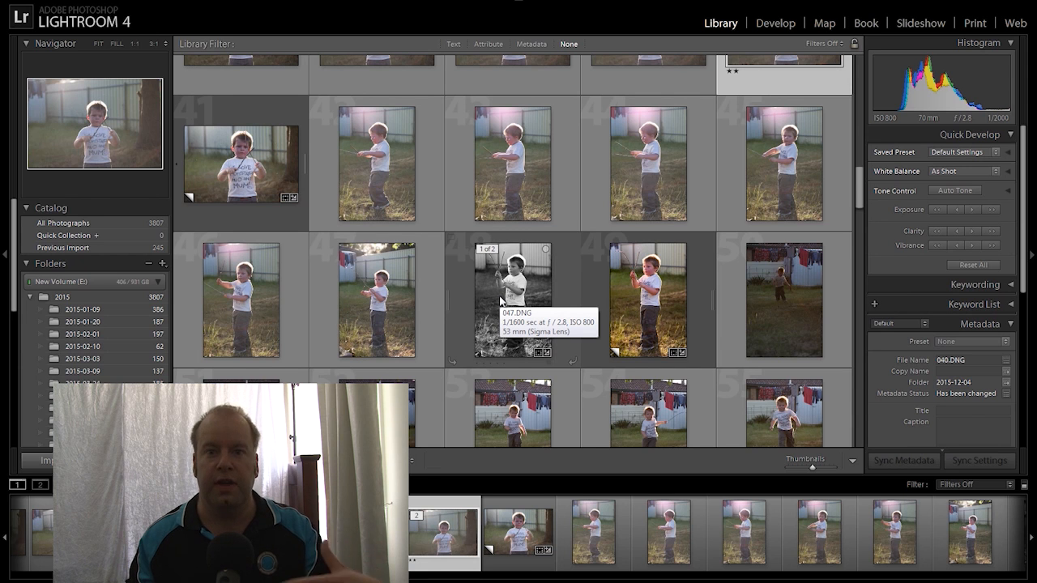
scroll(502, 291, "up", 2)
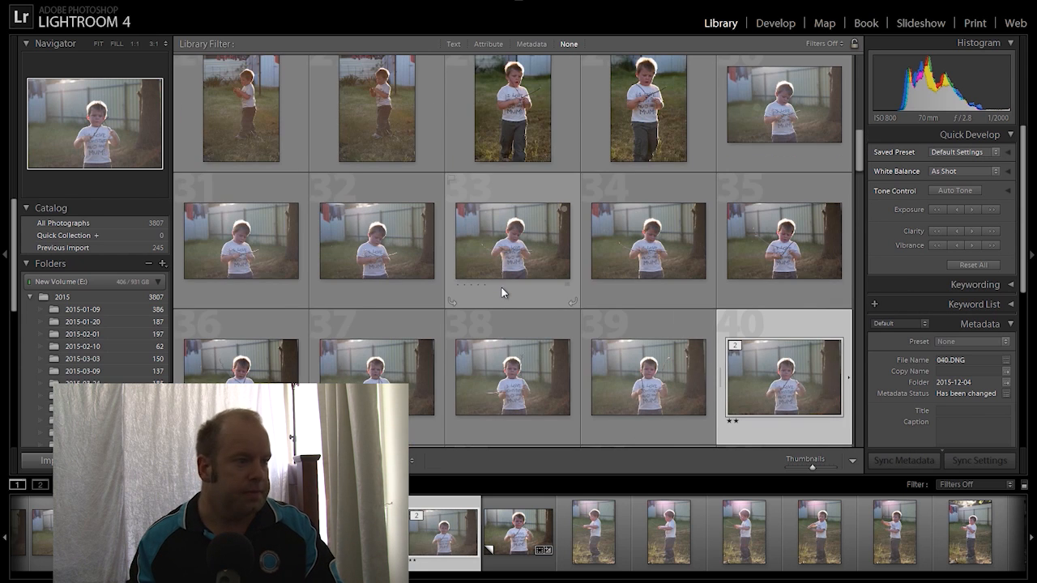
scroll(502, 292, "down", 1)
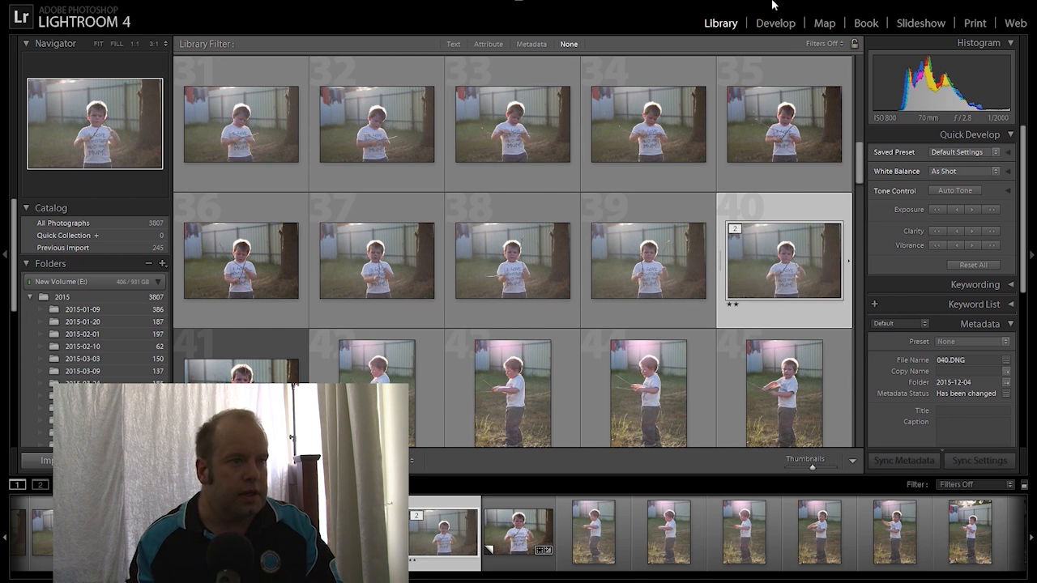
left_click(775, 24)
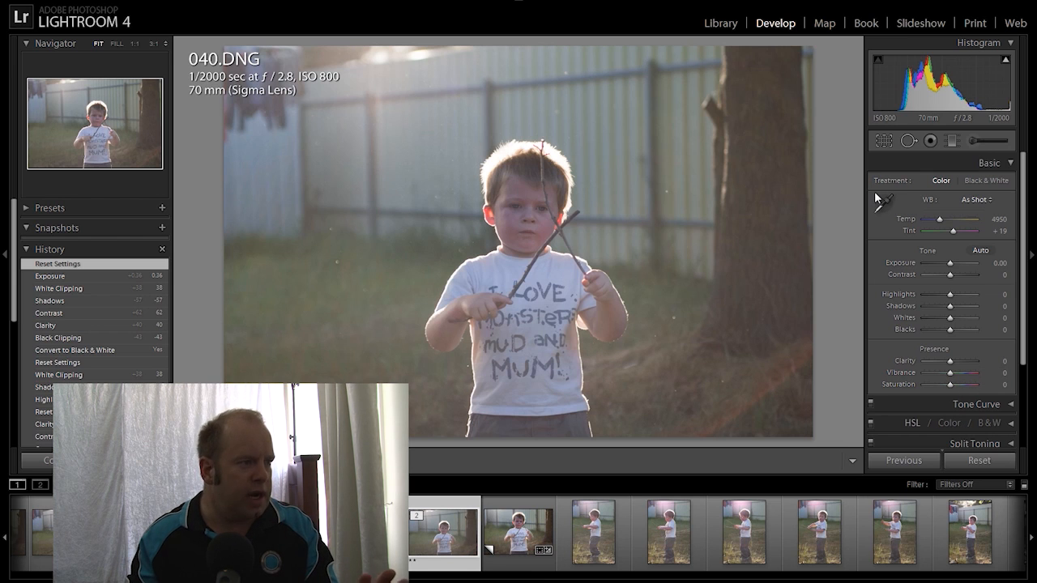
left_click(882, 142)
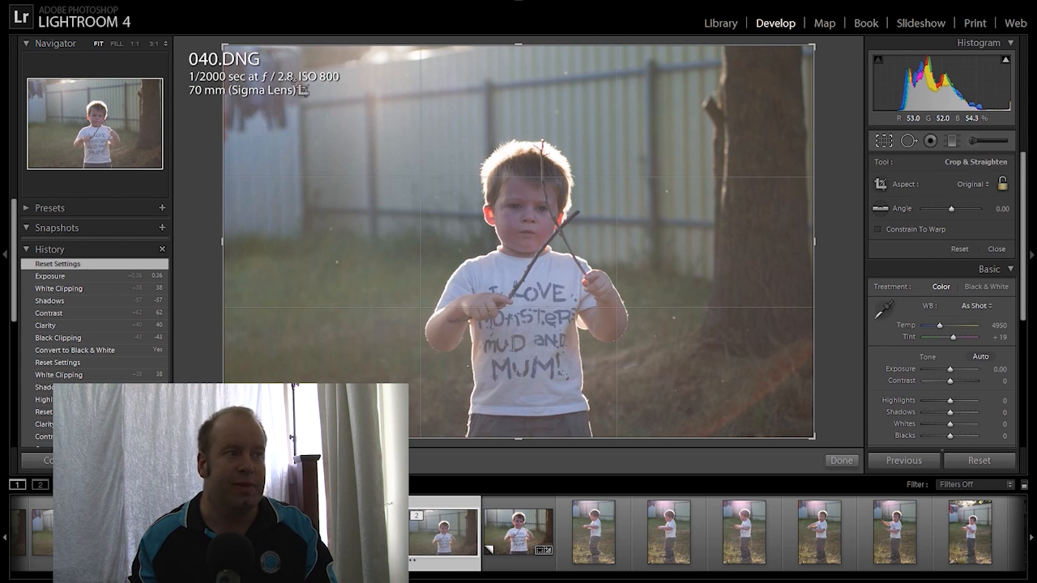
Crop 040.DNG at 2 x 3 / 4 x 6, tighten the frame around the boy, and apply it
left_click(987, 188)
left_click(899, 293)
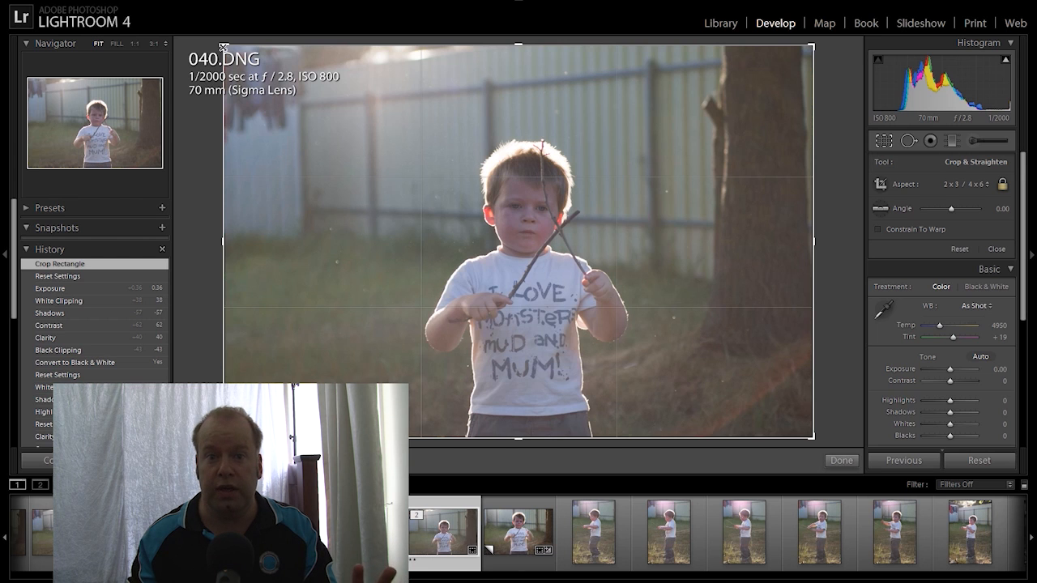
left_click_drag(223, 47, 258, 76)
left_click_drag(488, 226, 512, 229)
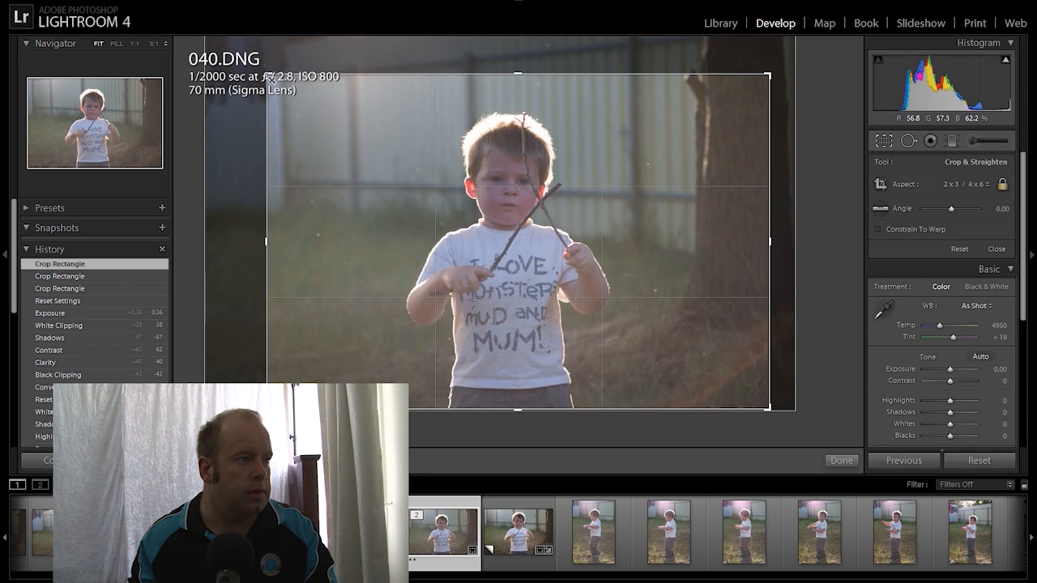
left_click_drag(268, 77, 283, 78)
left_click_drag(476, 208, 477, 209)
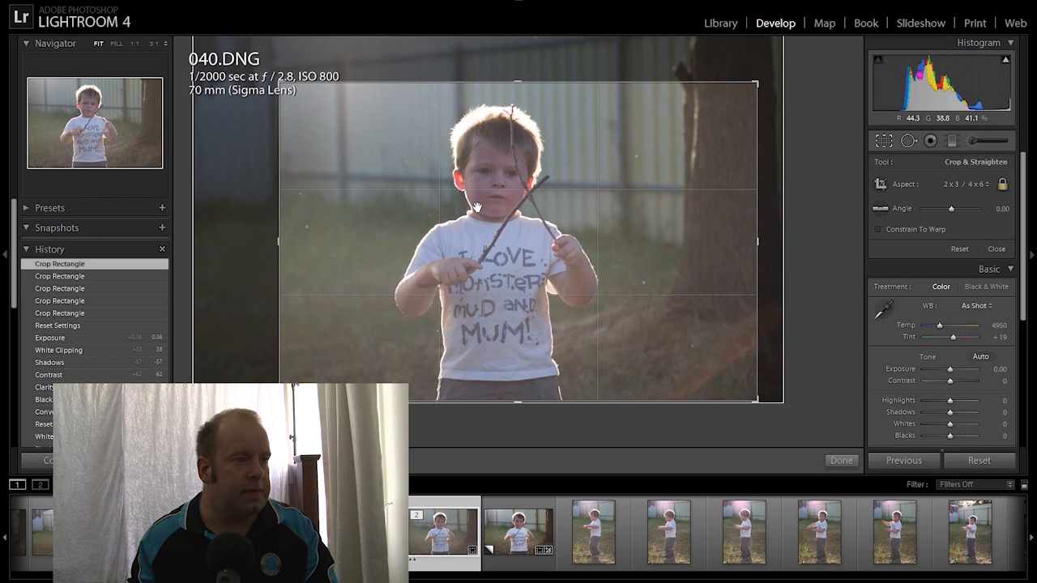
key("Return")
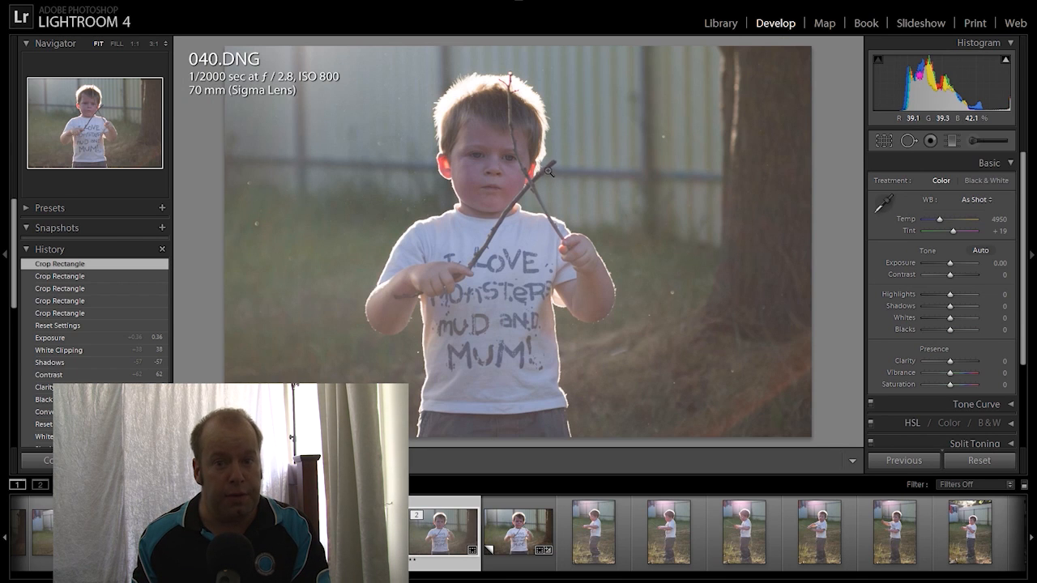
Apply the Black & White treatment, compare it against Color, then return to Black & White
left_click(986, 183)
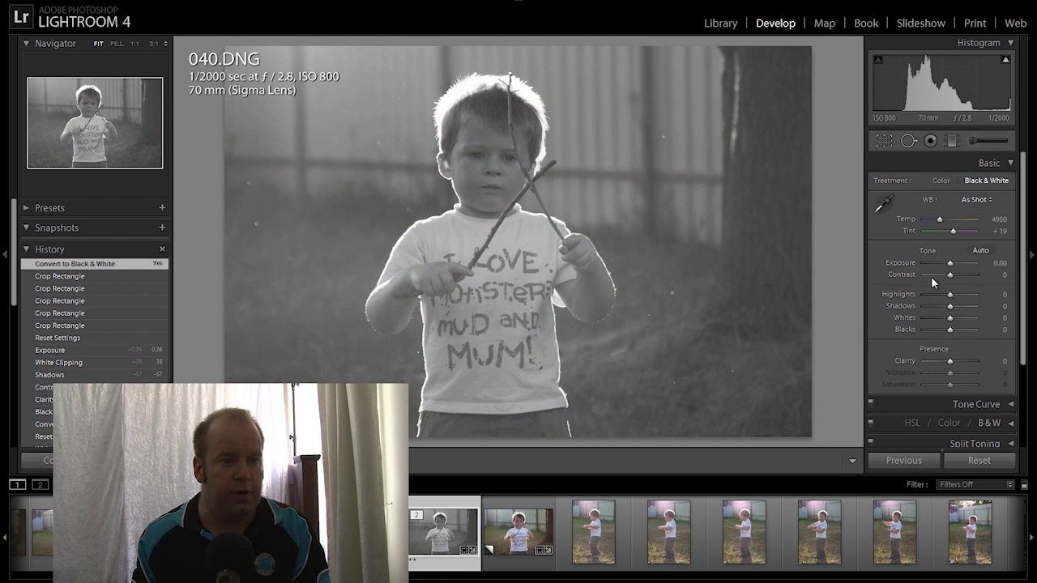
left_click(942, 183)
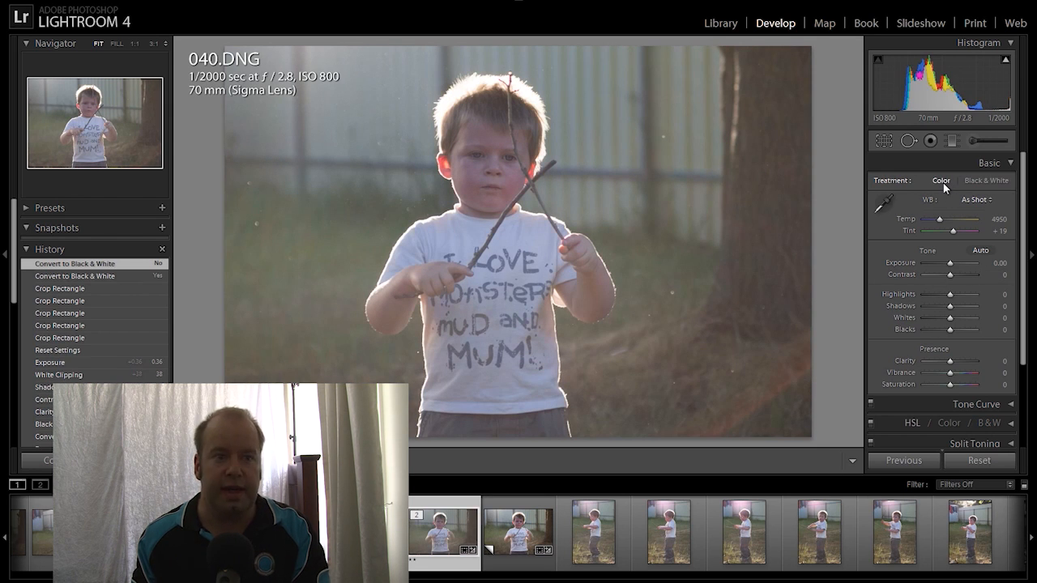
left_click(987, 183)
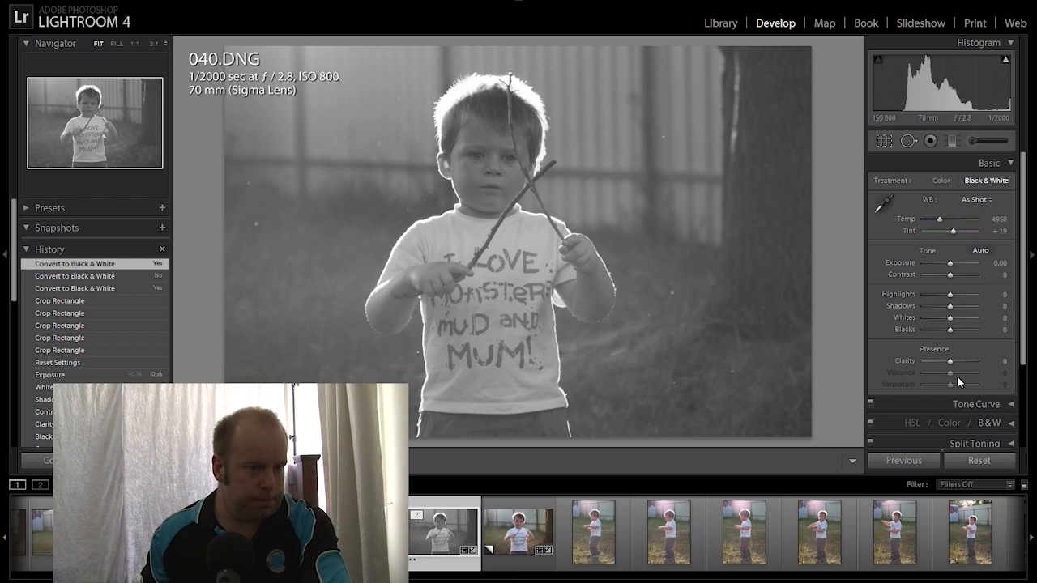
Set Clarity to +55 and Blacks to −43 in the Basic panel
left_click_drag(951, 361, 964, 360)
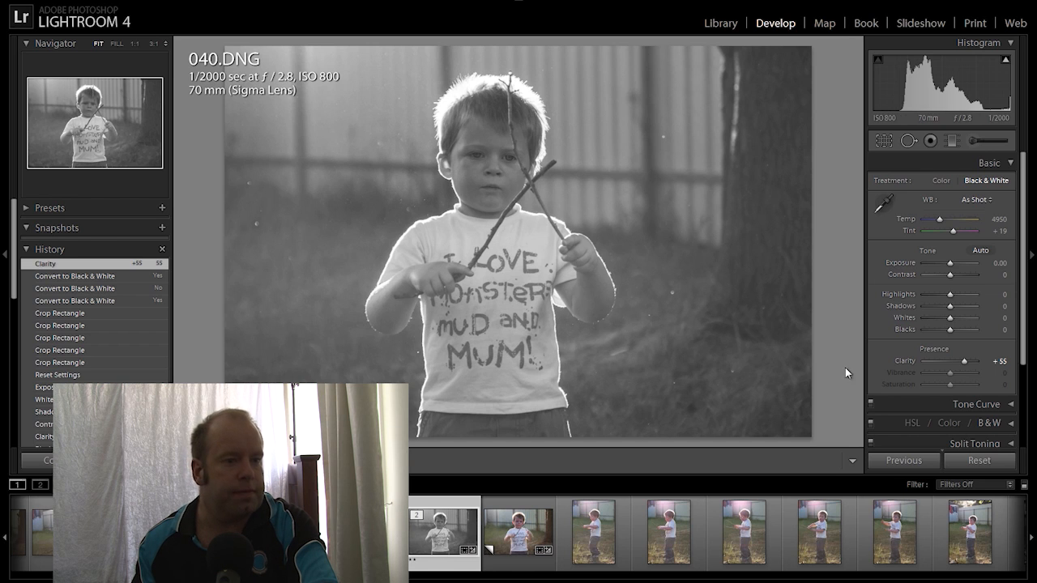
left_click_drag(948, 329, 936, 327)
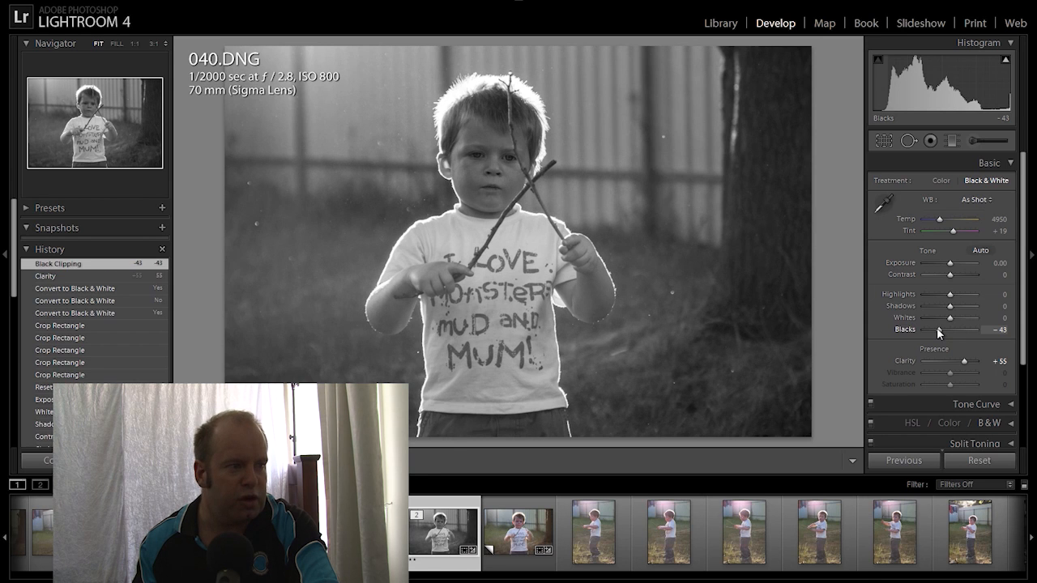
Set Contrast +12, Shadows −57, Whites +43 and Exposure +0.48 in the Basic panel
left_click_drag(950, 275, 951, 273)
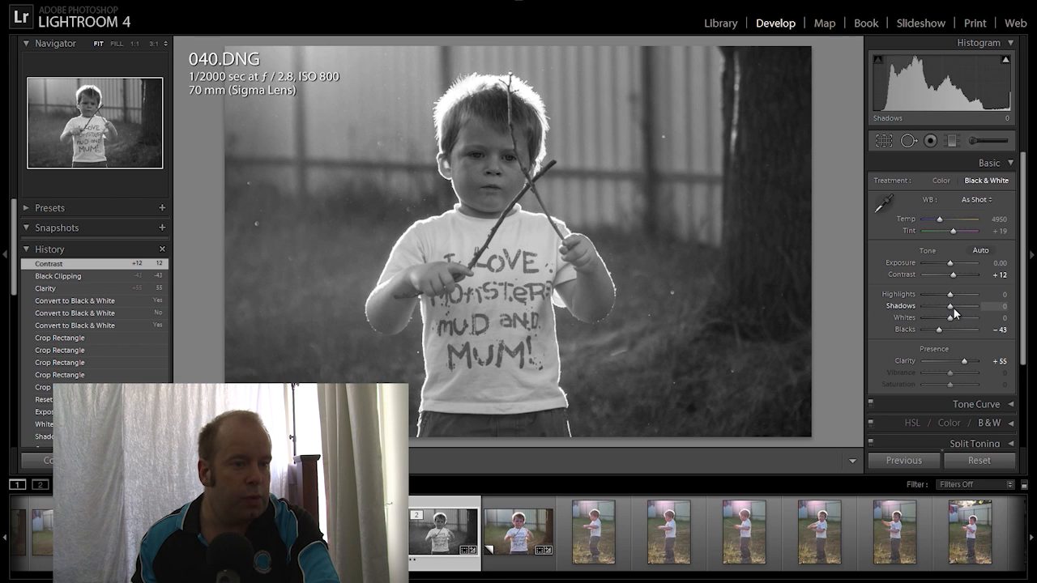
left_click_drag(952, 310, 936, 312)
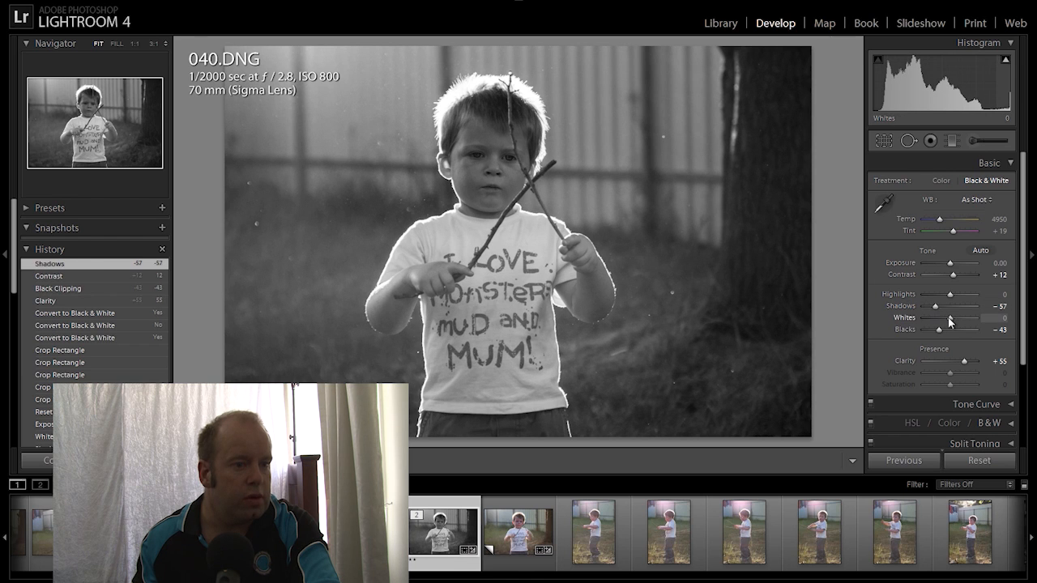
left_click_drag(951, 321, 960, 320)
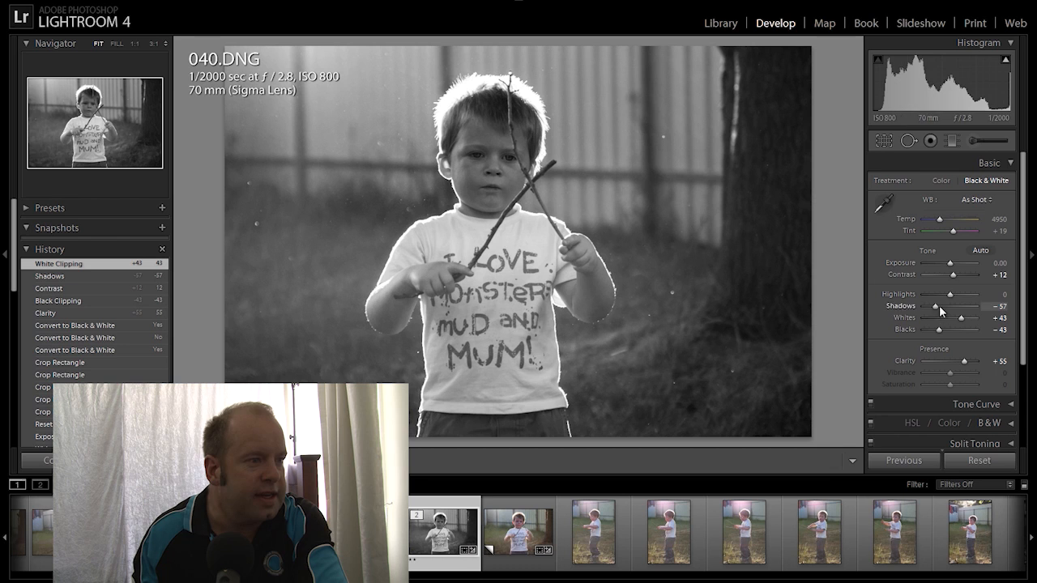
left_click_drag(952, 267, 954, 264)
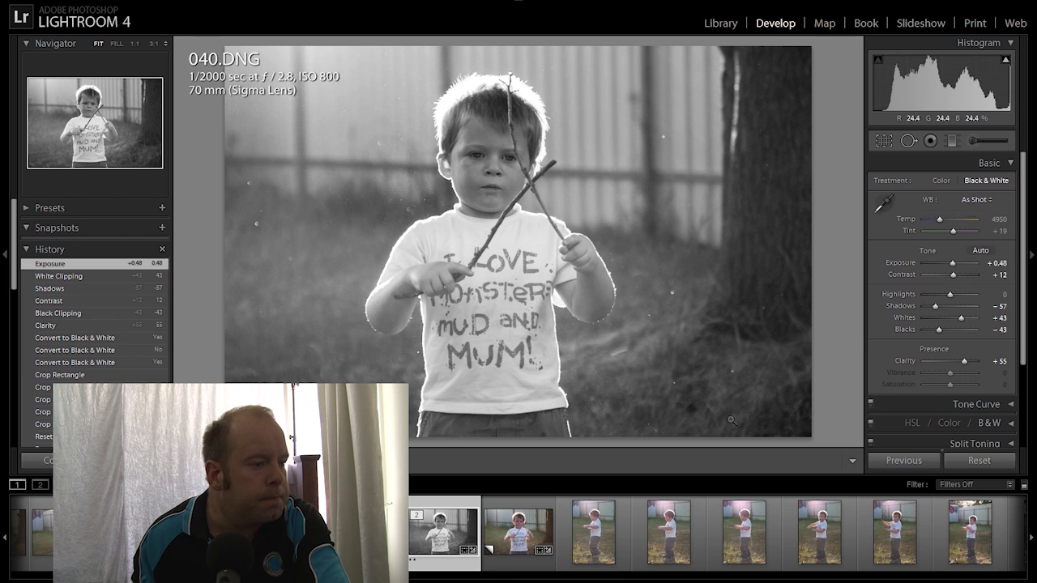
Compare 047.DNG's black-and-white and colour Copy 1 versions, then open 048.DNG
scroll(594, 532, "down", 4)
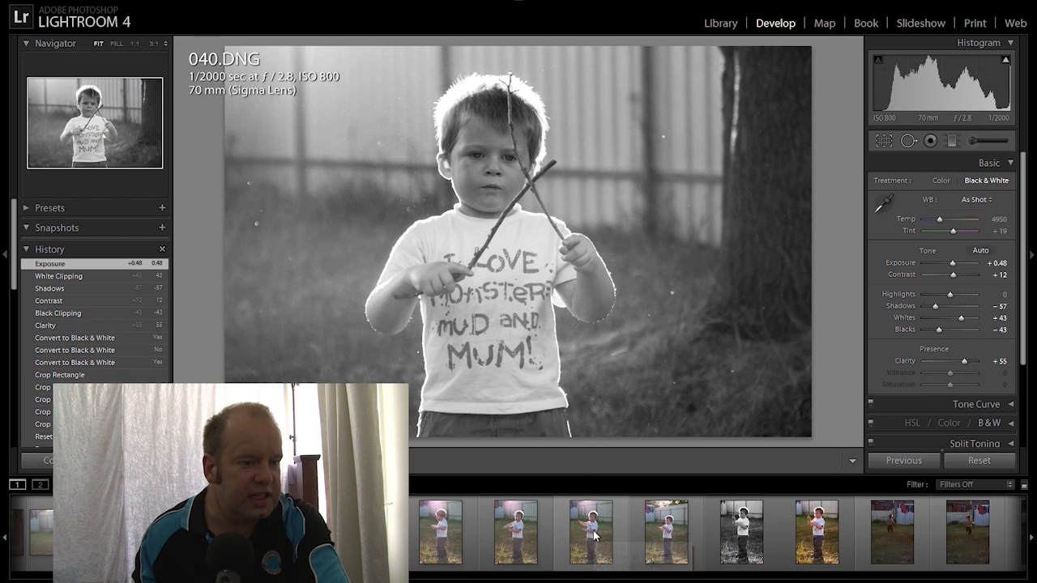
left_click(734, 528)
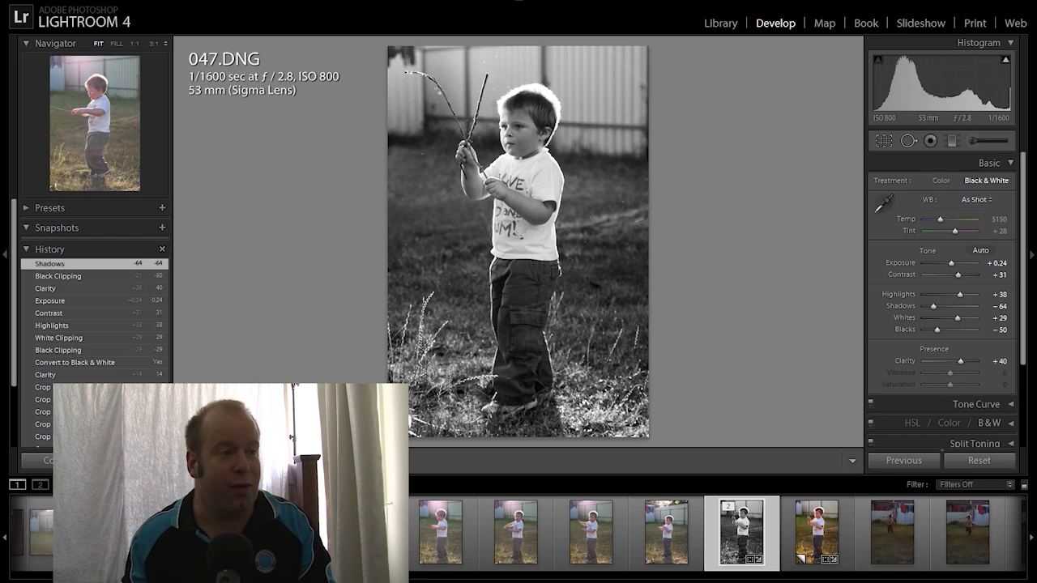
left_click(812, 539)
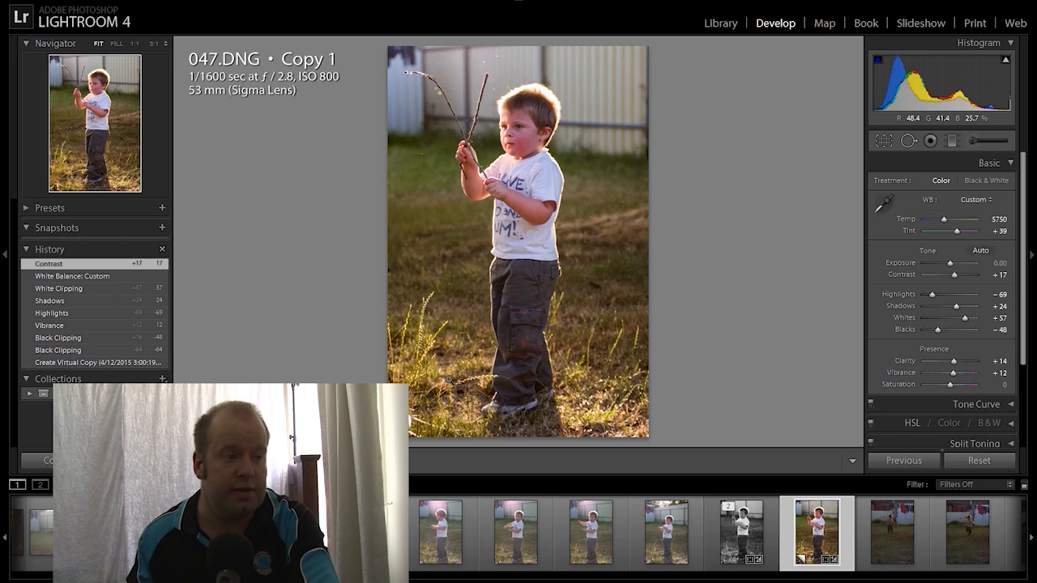
scroll(688, 539, "down", 5)
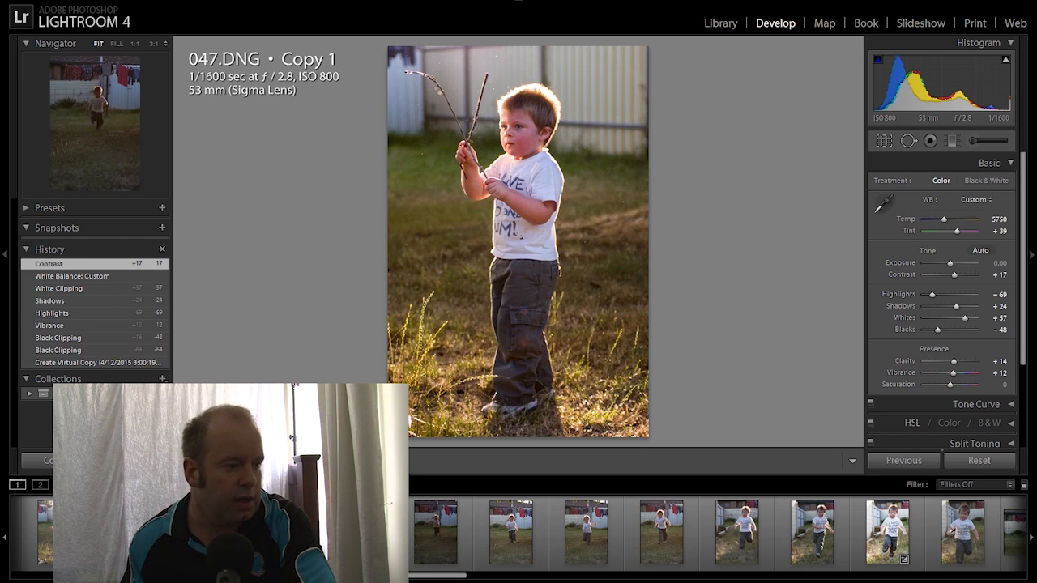
left_click(285, 532)
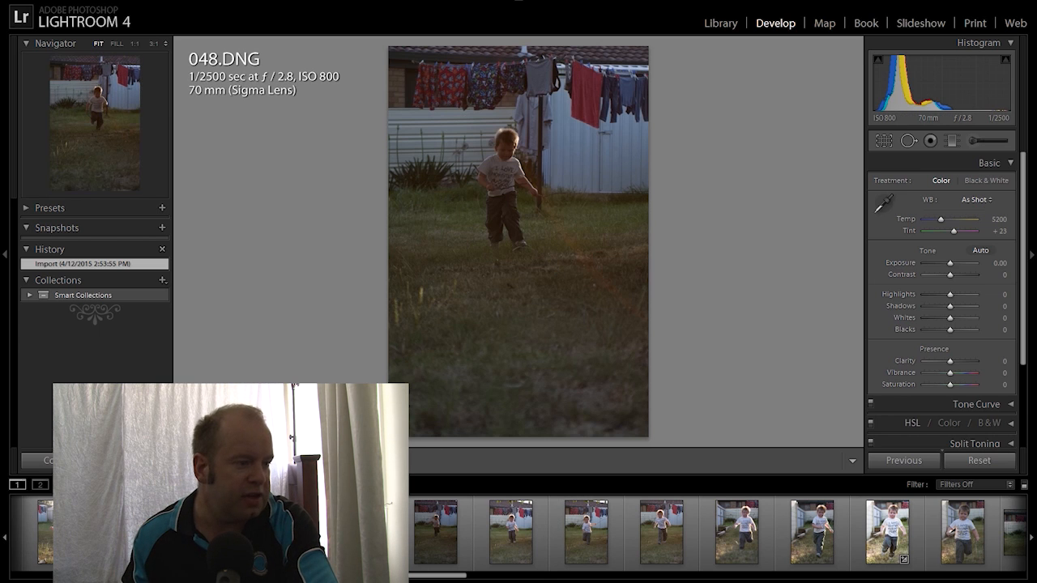
Step through the filmstrip frames from 050.DNG to 056.DNG
left_click(362, 540)
left_click(419, 540)
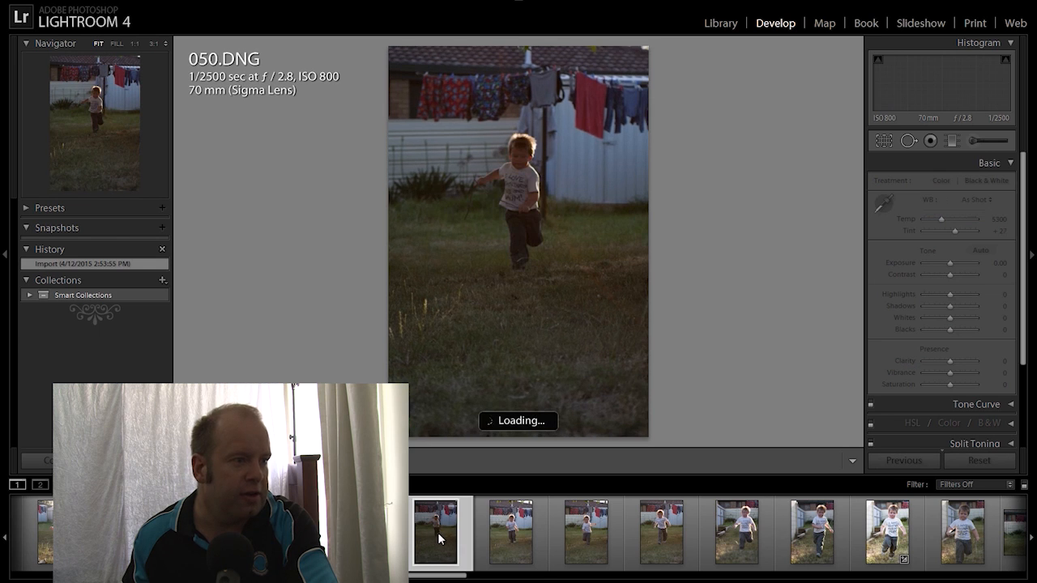
left_click(503, 537)
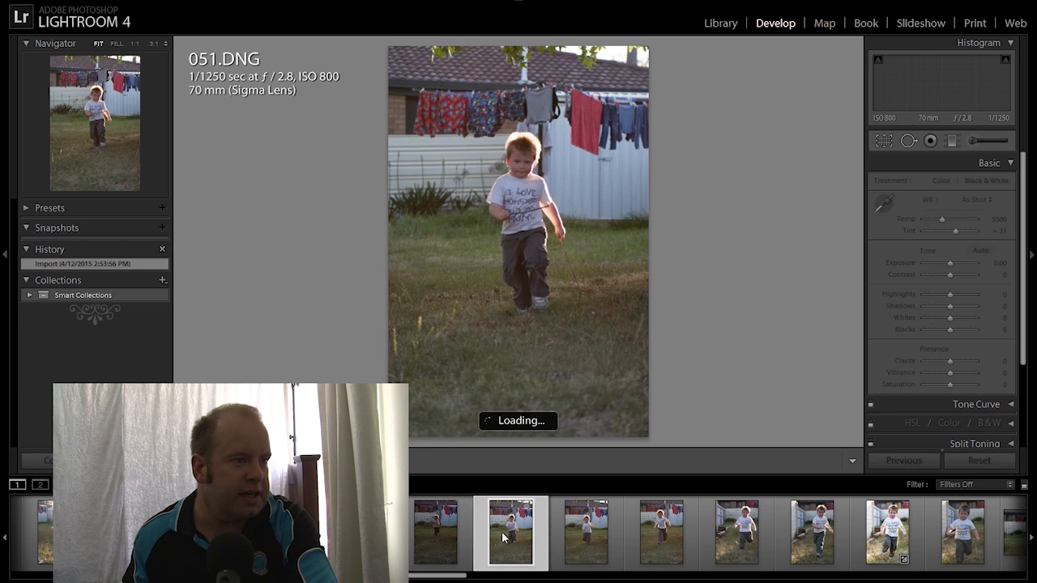
left_click(587, 532)
left_click(661, 528)
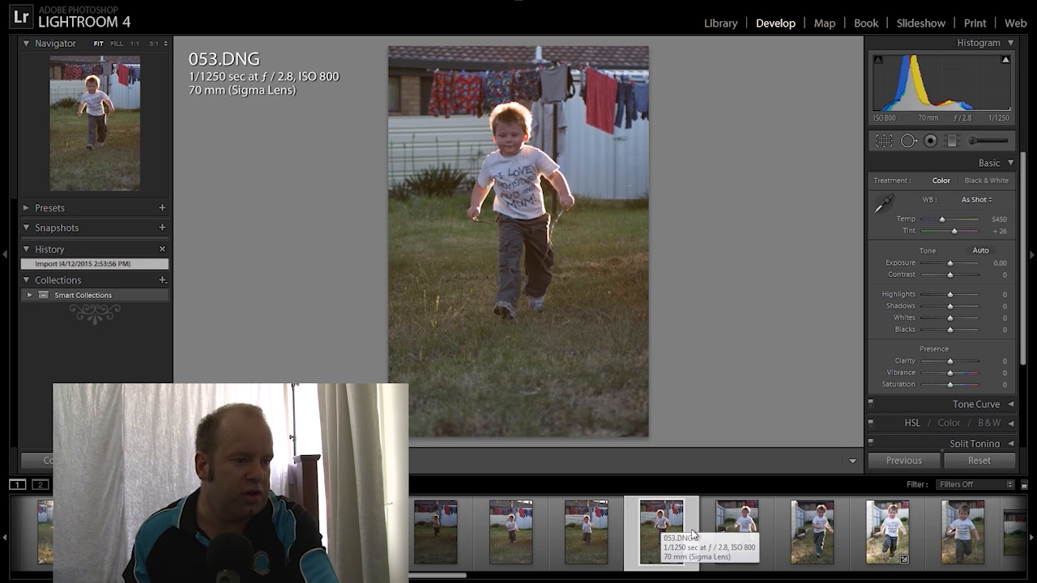
left_click(737, 533)
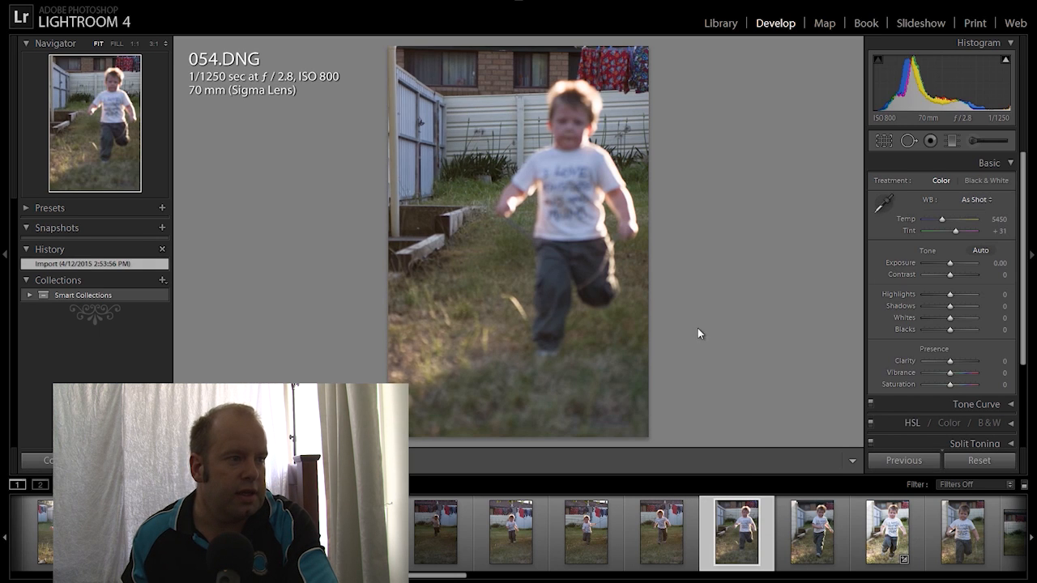
left_click(795, 553)
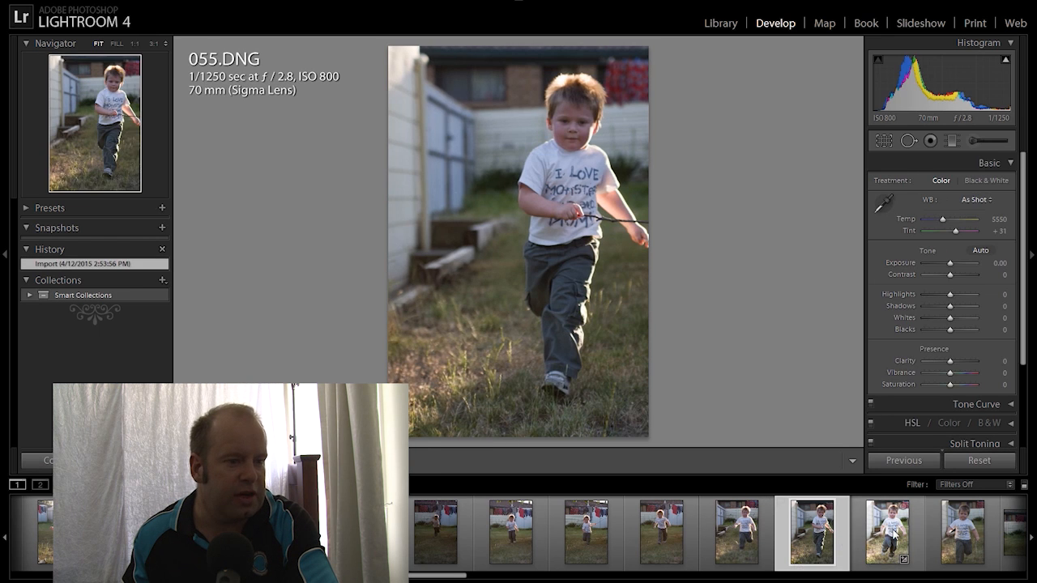
left_click(890, 536)
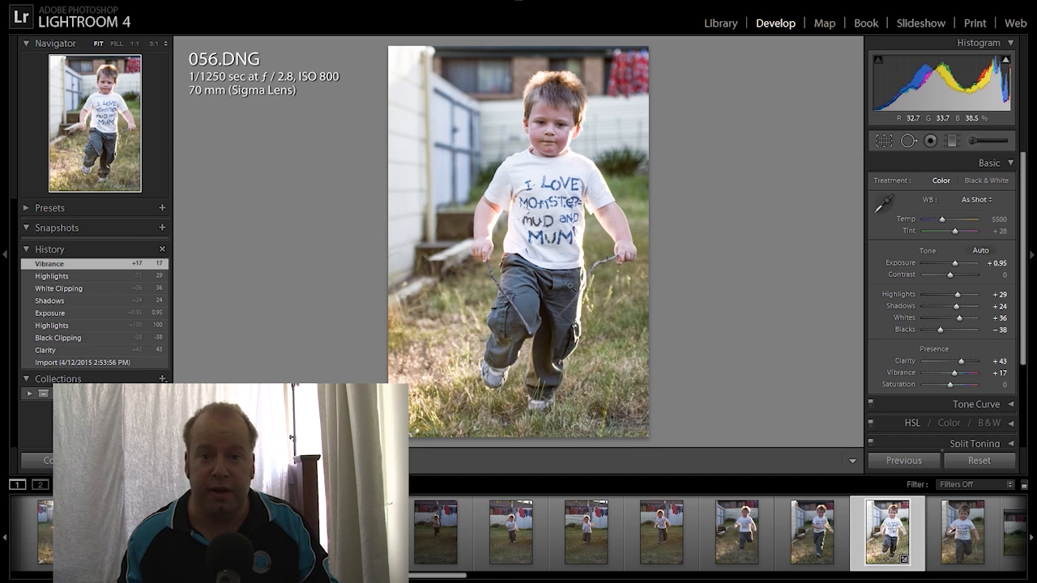
Find 083.DNG in the filmstrip, compare it with 078.DNG, and return to 083.DNG
scroll(684, 505, "down", 5)
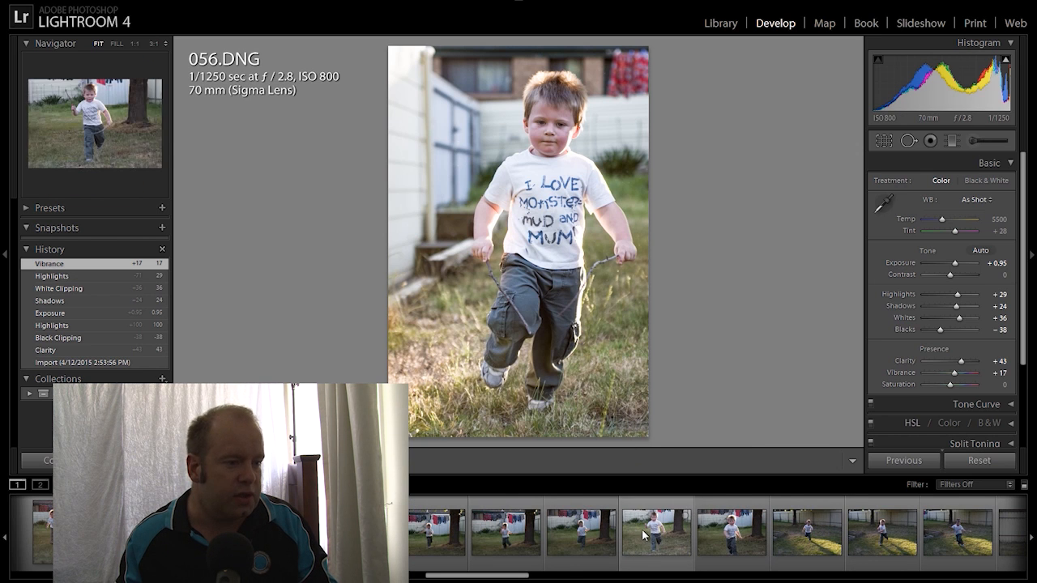
scroll(644, 535, "down", 5)
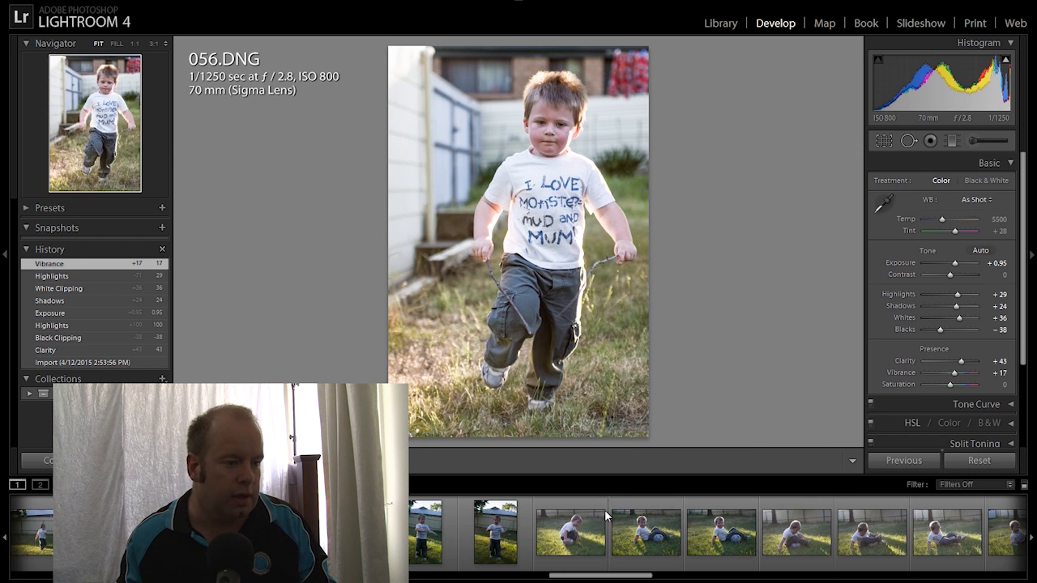
scroll(587, 502, "down", 3)
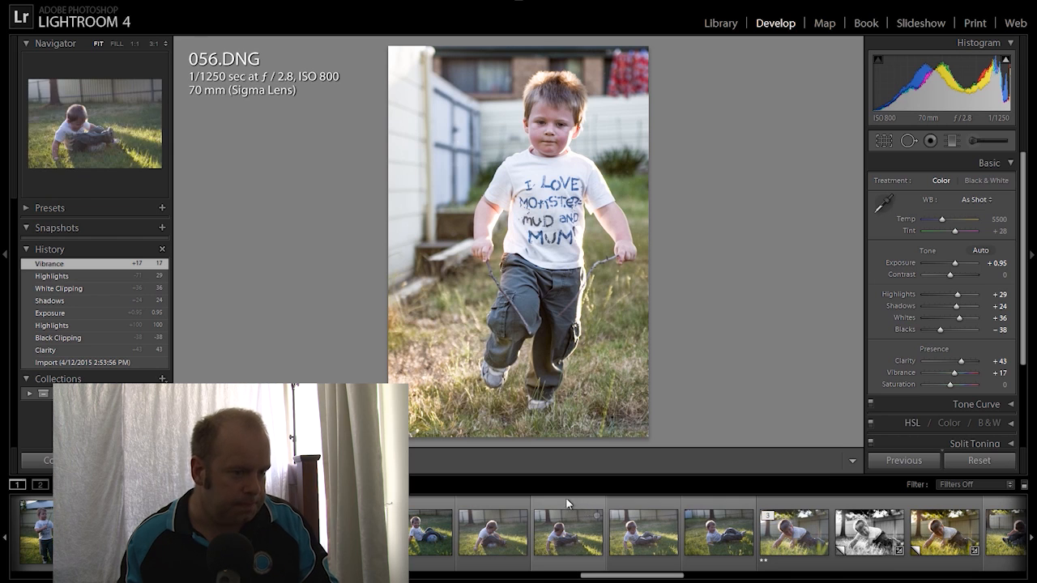
scroll(720, 534, "down", 5)
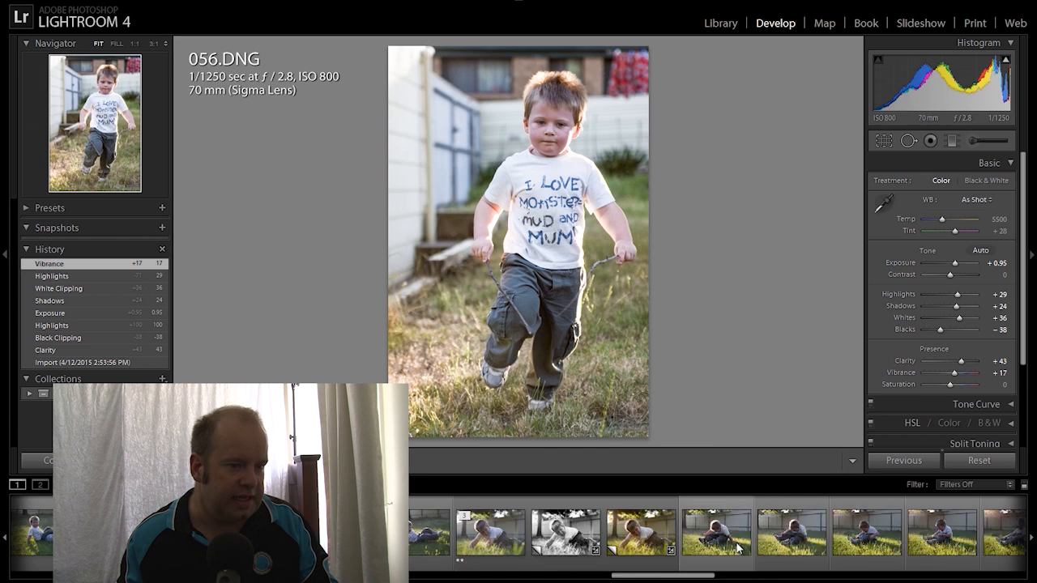
scroll(723, 544, "up", 4)
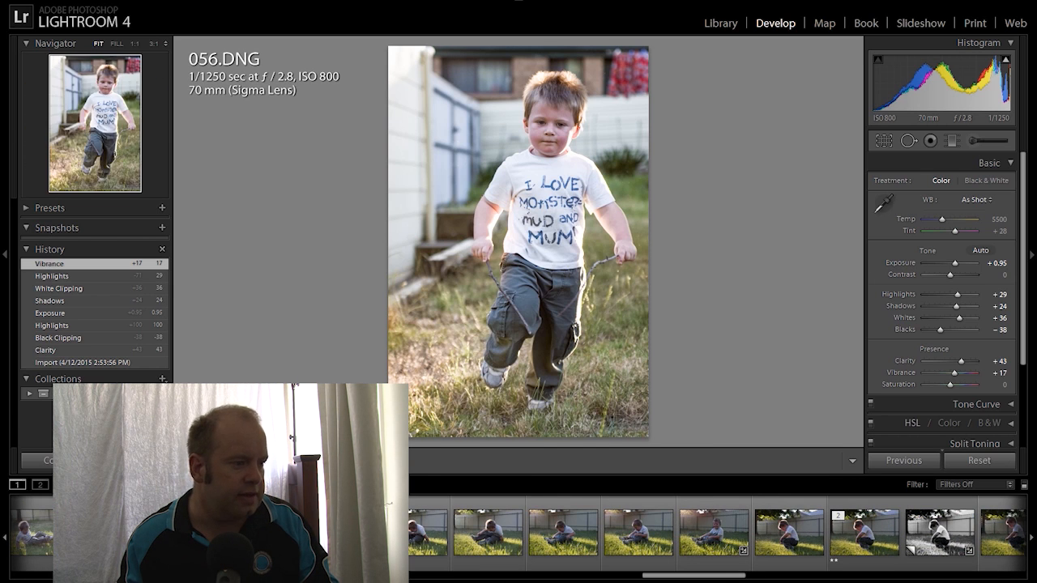
left_click(261, 533)
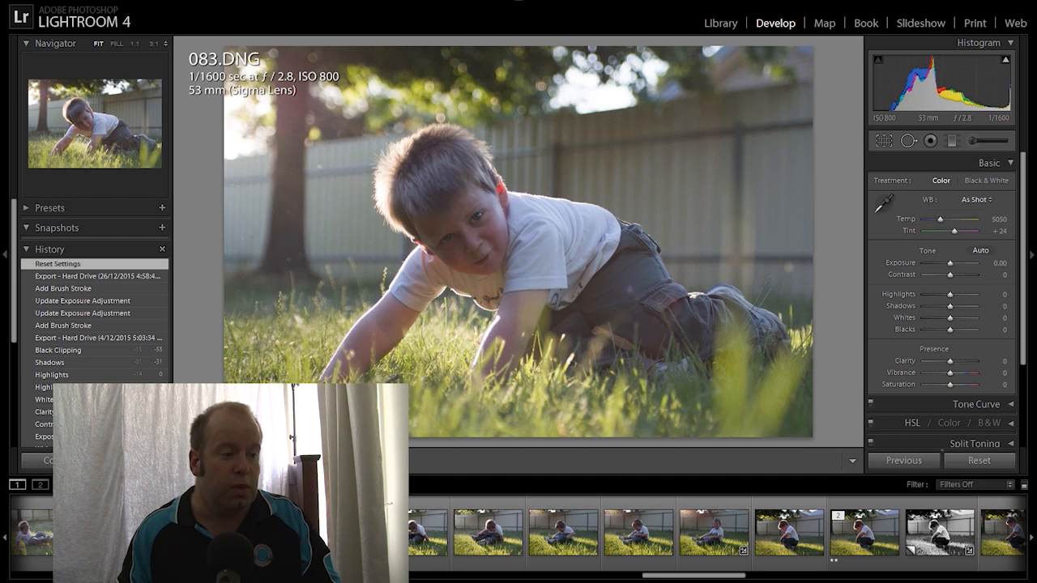
scroll(189, 533, "up", 4)
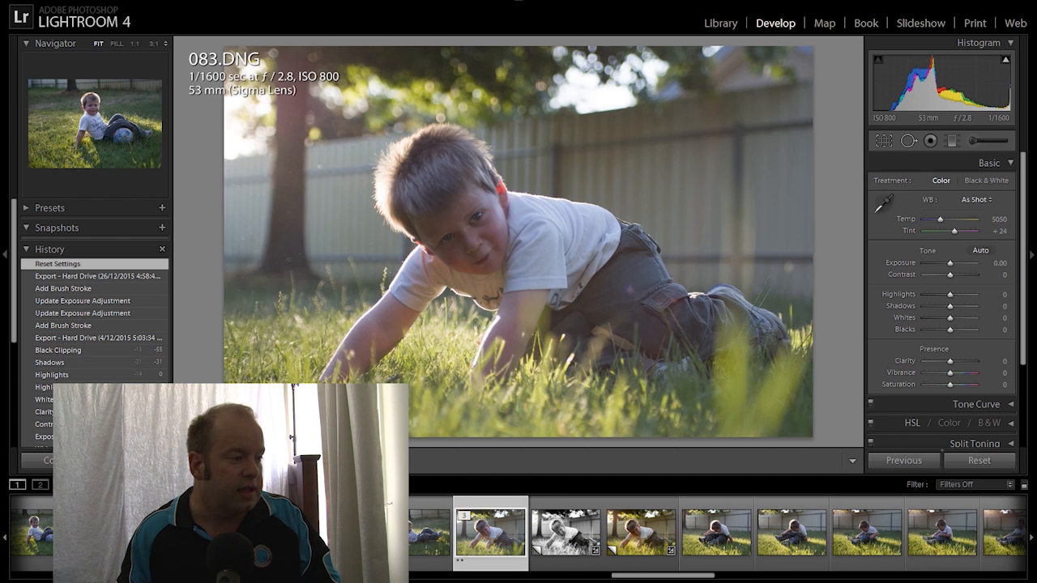
left_click(113, 533)
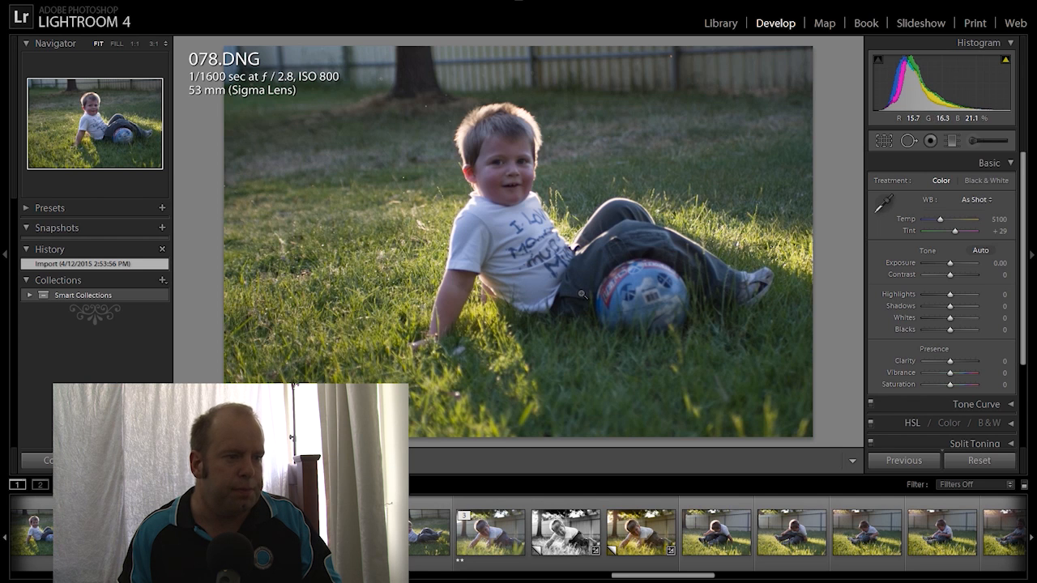
left_click(500, 532)
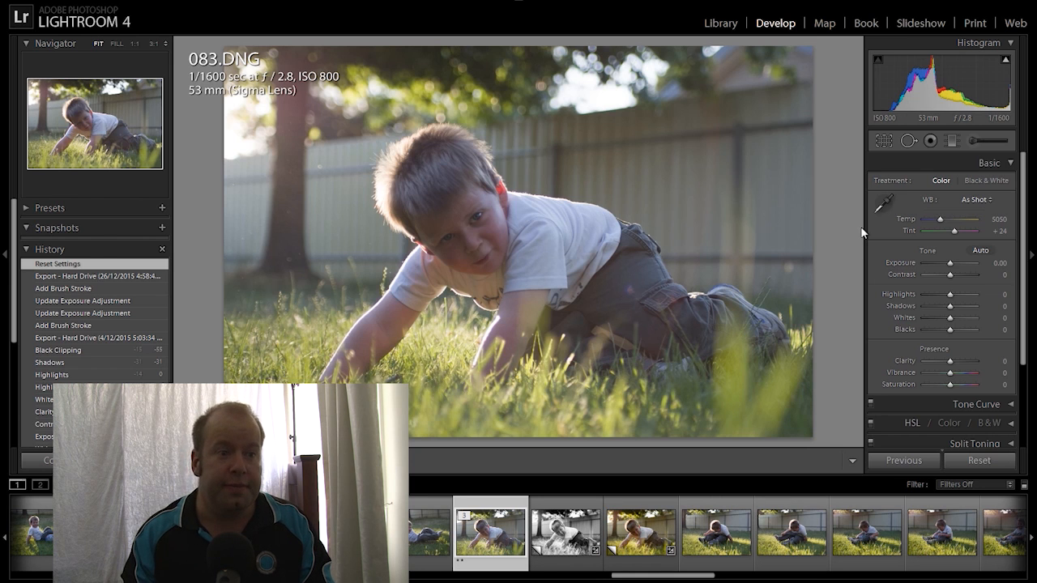
Convert 083.DNG to Black & White with Clarity +43 and Exposure +0.36
left_click(985, 181)
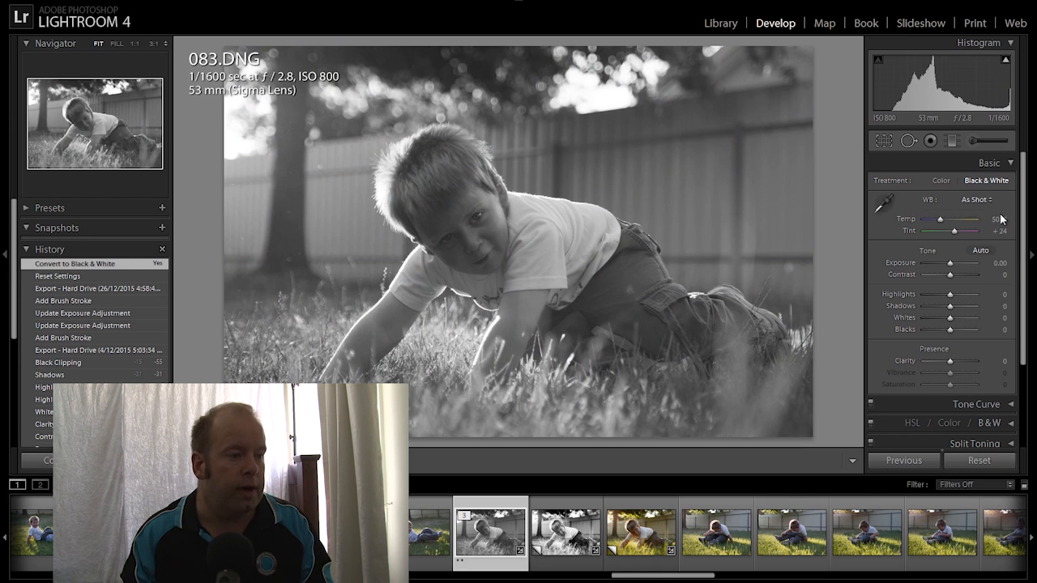
left_click_drag(950, 366, 961, 364)
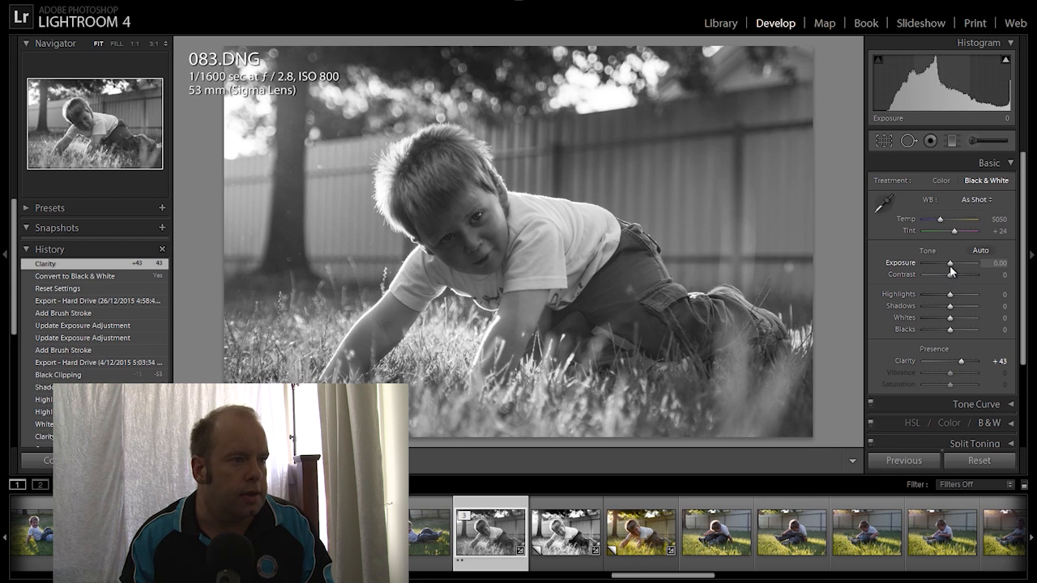
left_click_drag(951, 263, 952, 263)
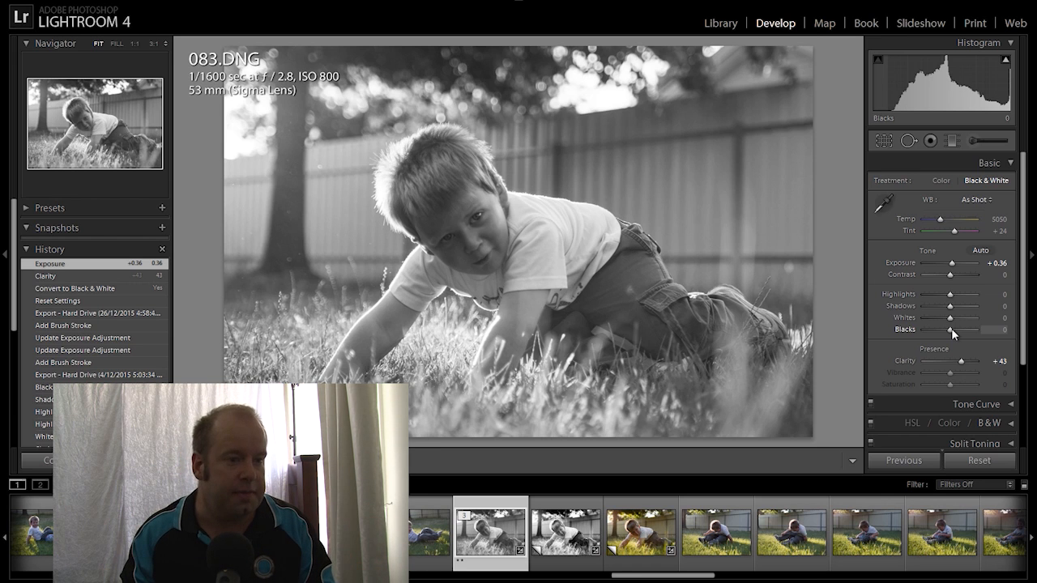
Lower Blacks to −60 and lift Whites to +19 and Highlights to +24
left_click_drag(951, 330, 933, 329)
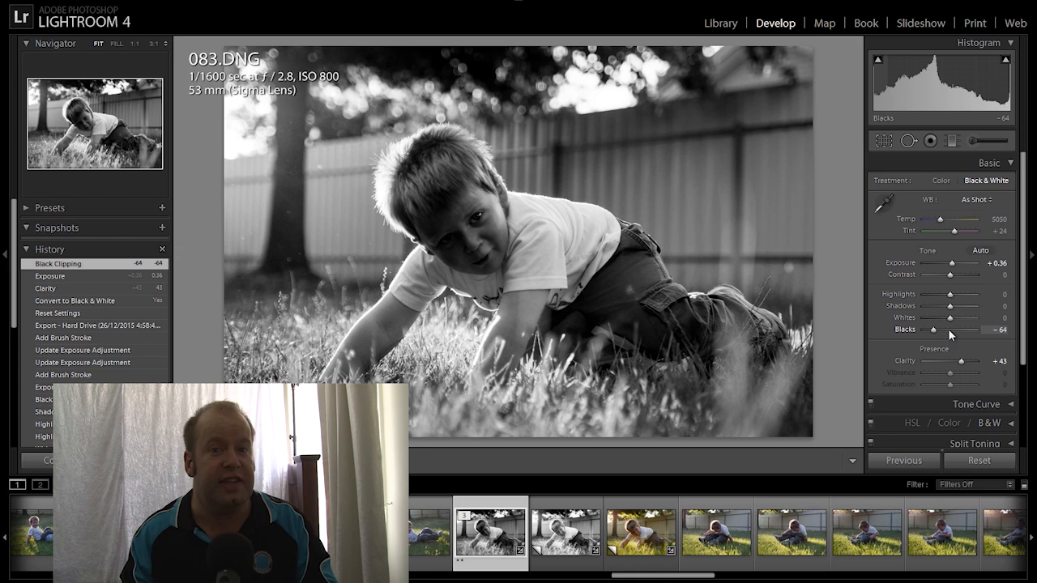
left_click_drag(962, 316, 956, 322)
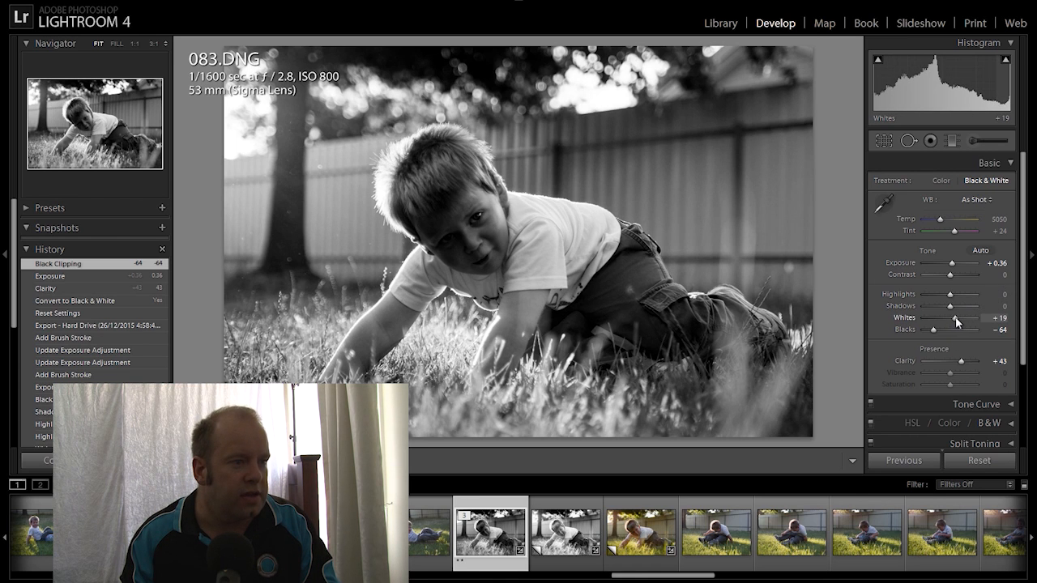
left_click_drag(934, 328, 935, 333)
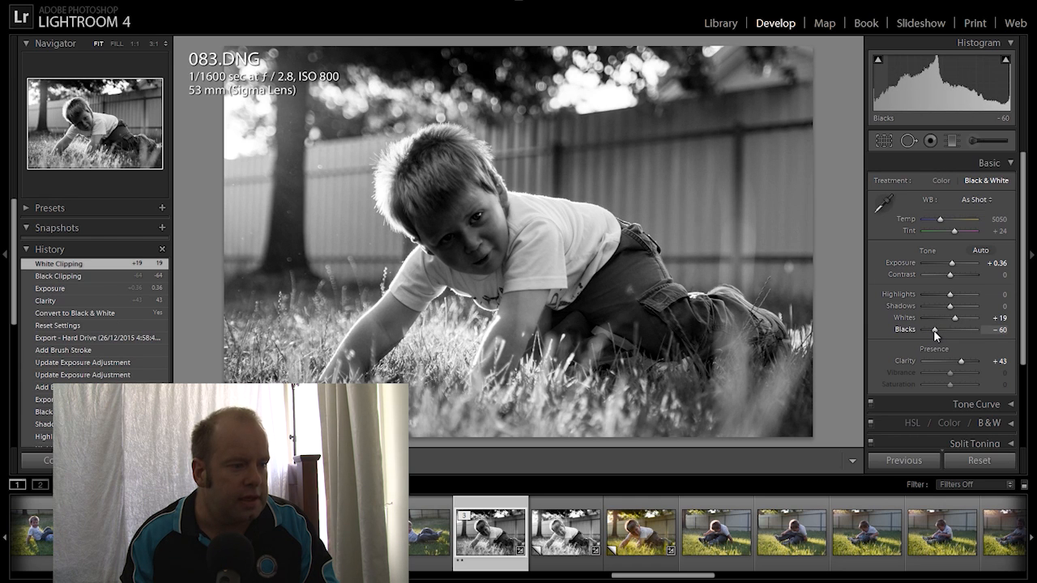
left_click_drag(933, 329, 959, 276)
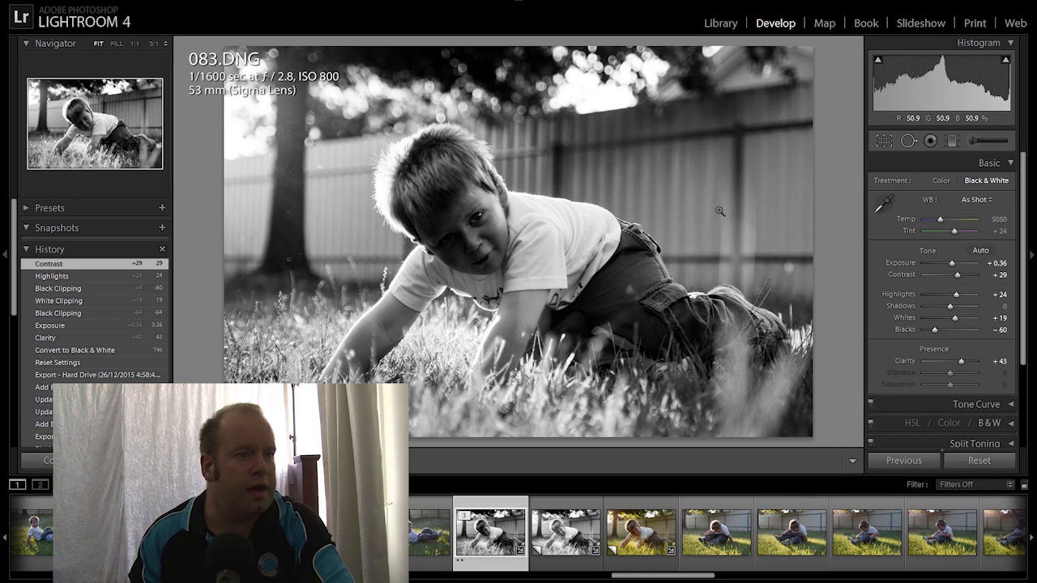
Paint an Adjustment Brush mask over the boy's forehead and hair
left_click(975, 141)
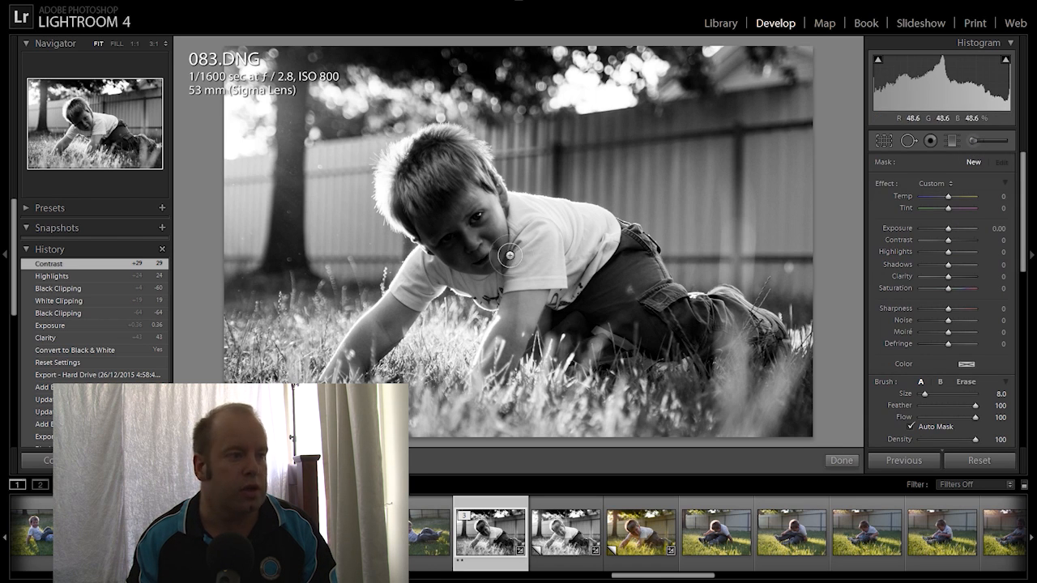
scroll(450, 226, "up", 3)
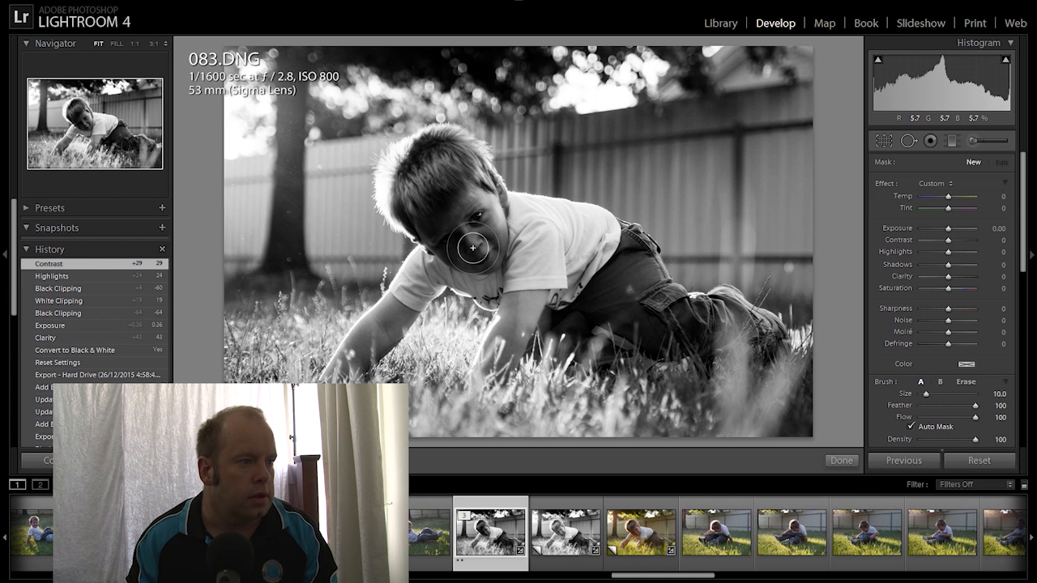
left_click(450, 202)
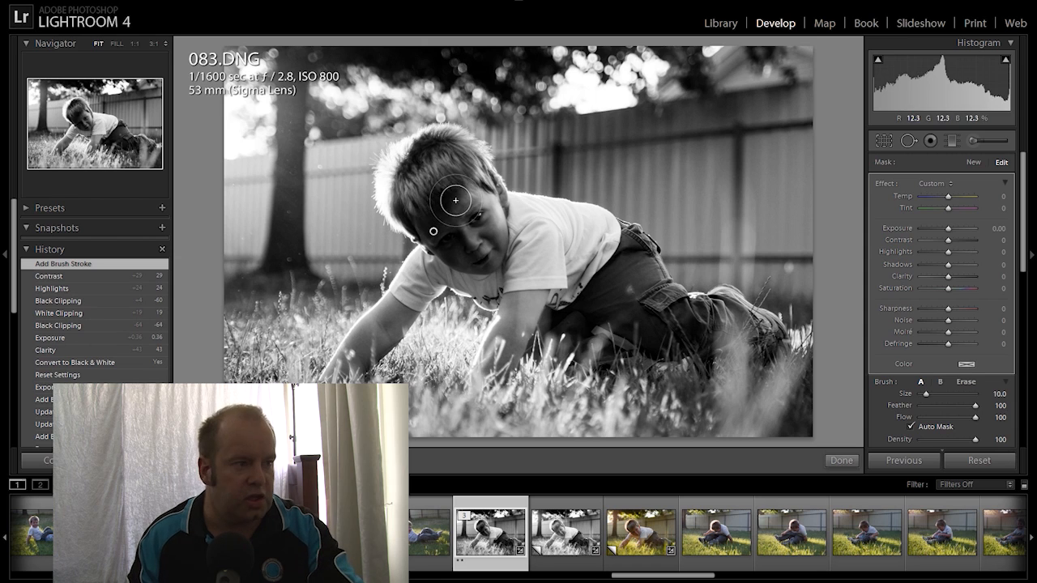
key("o")
mouse_move(444, 182)
left_mouse_down()
mouse_move(426, 149)
mouse_move(434, 143)
mouse_move(486, 252)
left_mouse_up()
key("o")
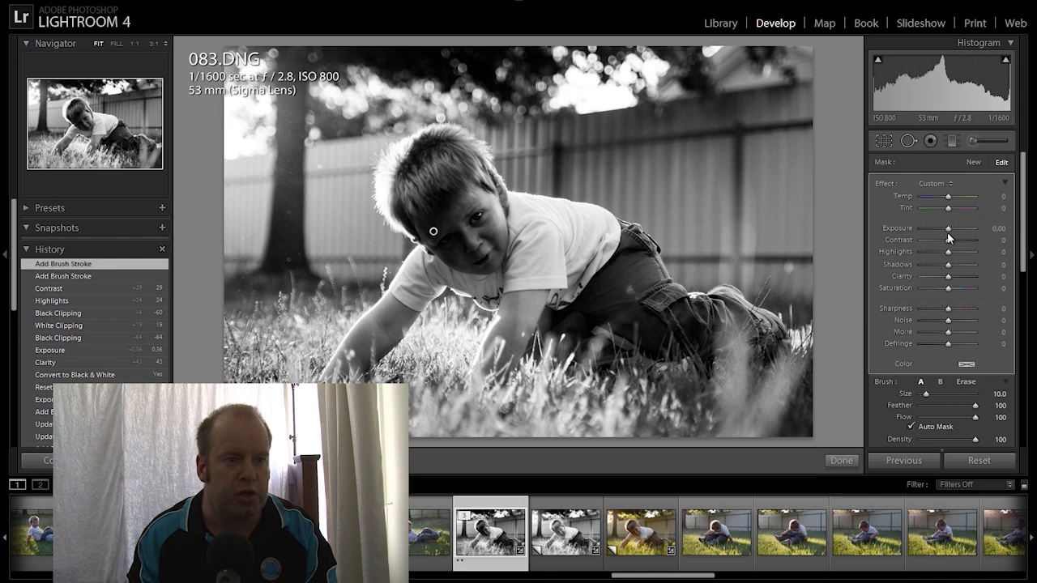
Raise the brush Exposure to about +0.78 and finish the adjustment
left_click_drag(949, 233, 953, 232)
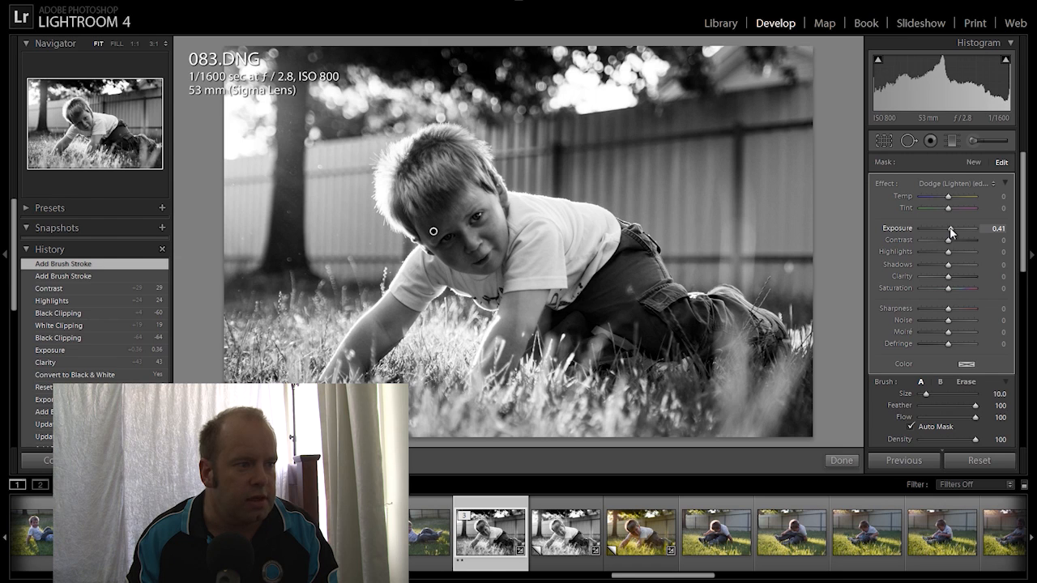
left_click_drag(951, 232, 953, 233)
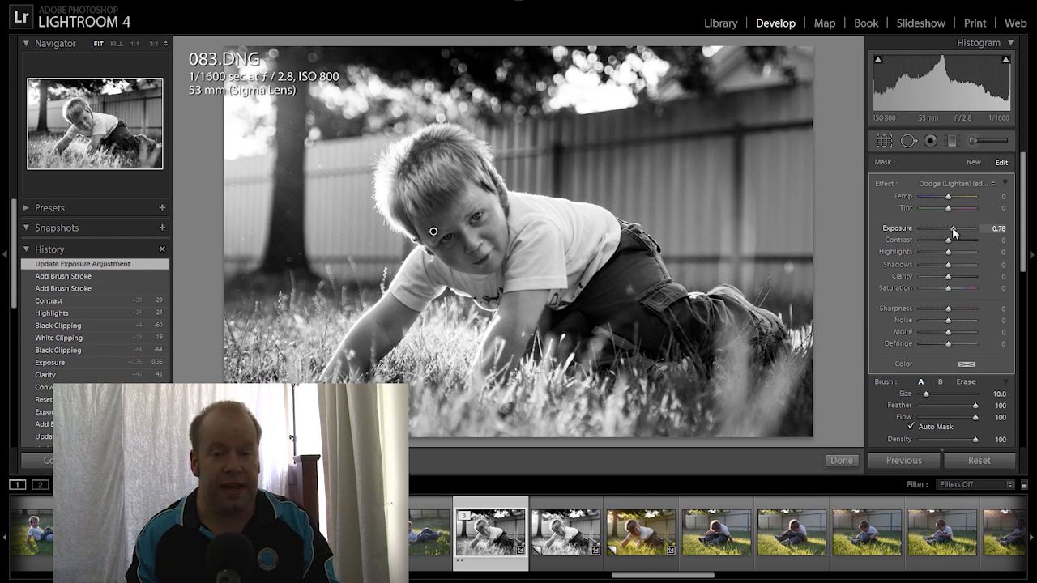
left_click(972, 138)
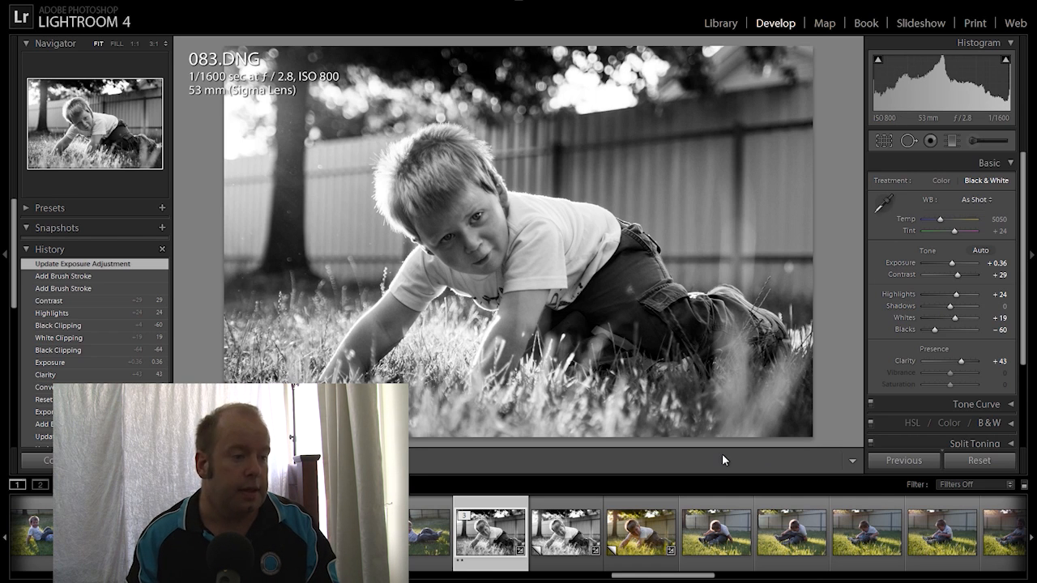
Load 090.DNG, the colour shot of the crouching boy, from the filmstrip into Develop
scroll(595, 533, "down", 3)
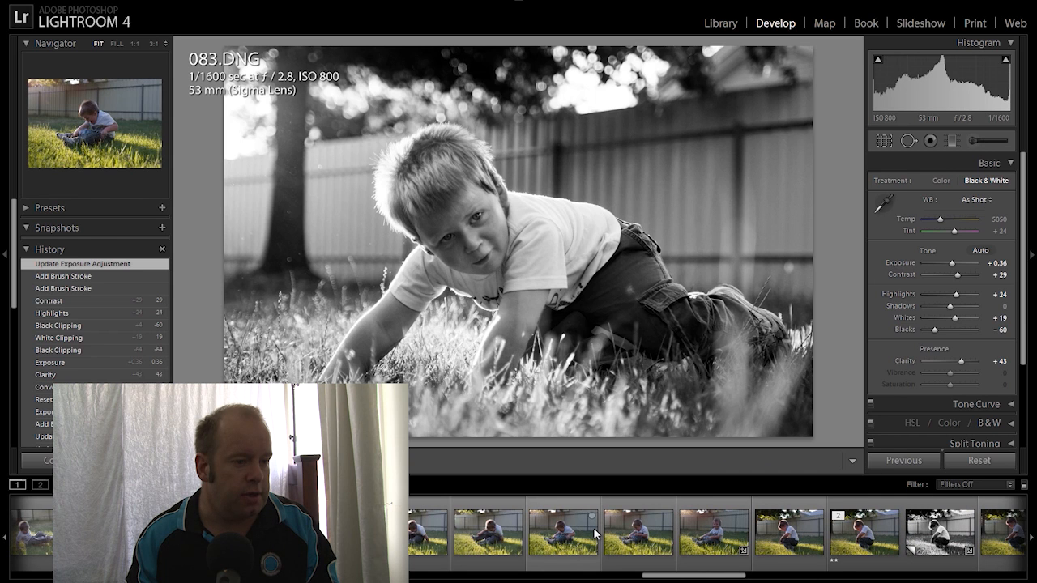
scroll(595, 532, "down", 4)
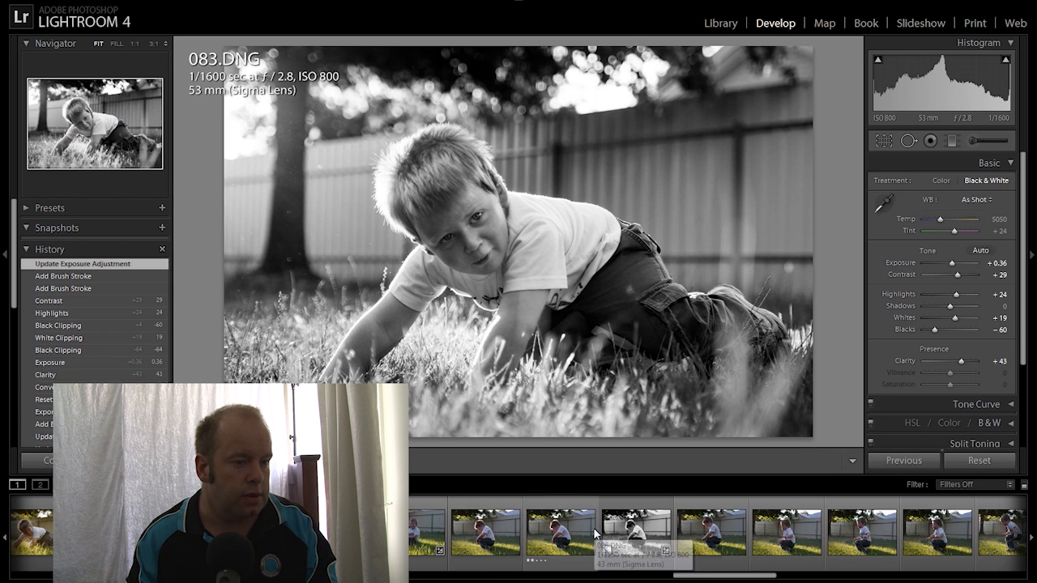
left_click(554, 541)
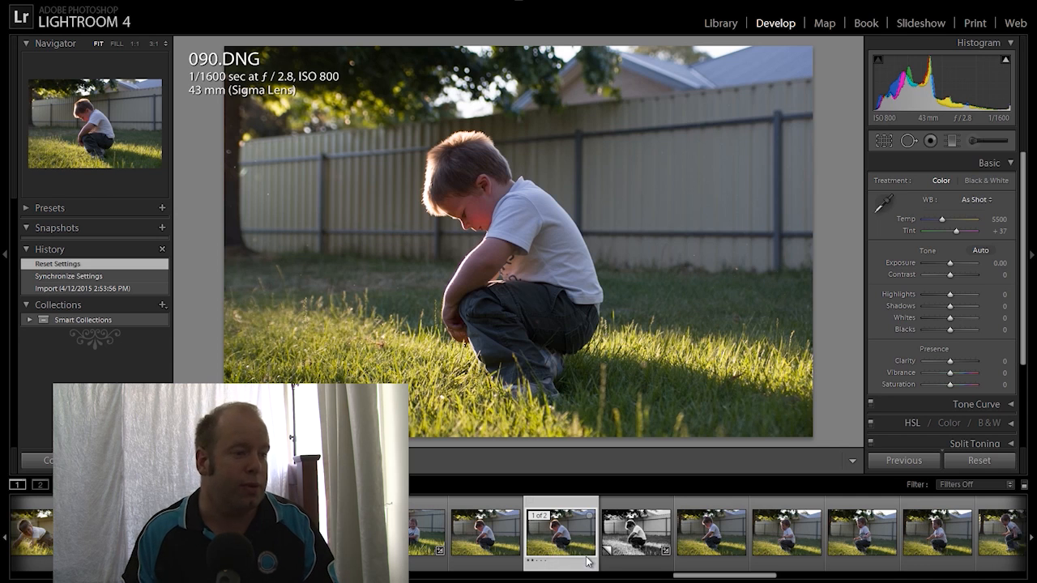
scroll(690, 555, "down", 10)
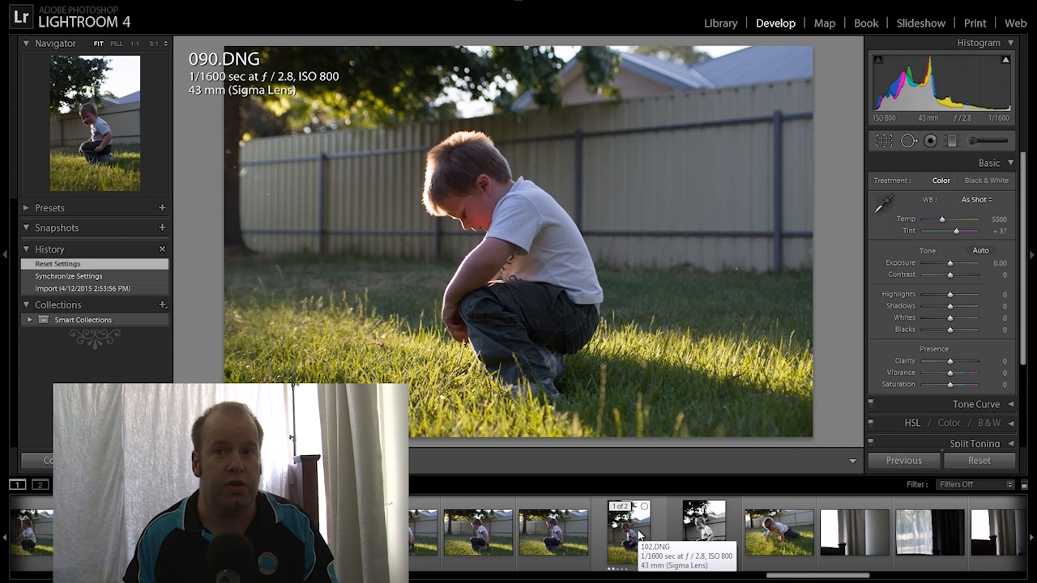
scroll(639, 534, "up", 5)
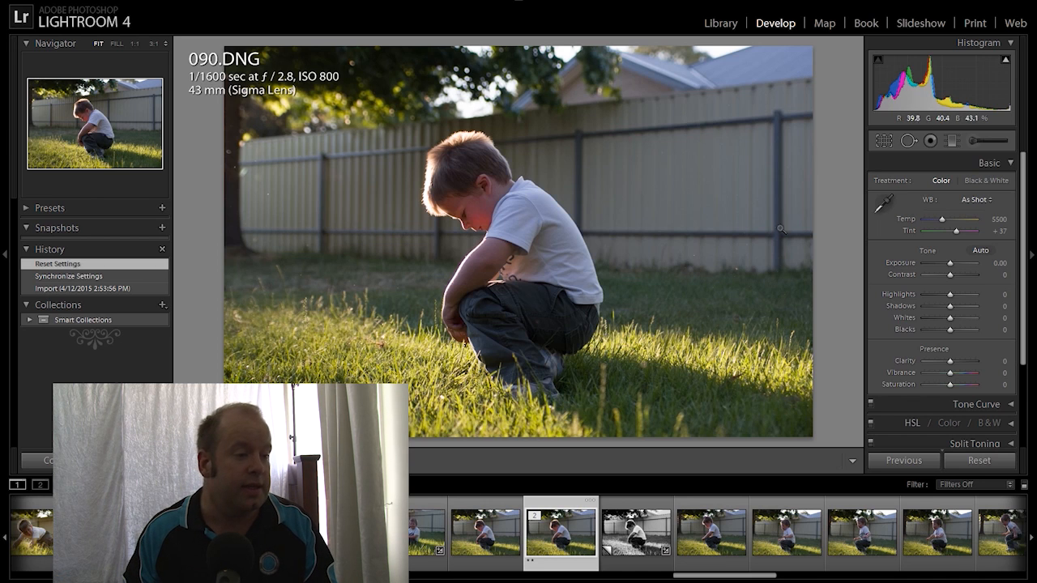
Convert 090.DNG to black and white and crop it at 2 x 3 / 4 x 6 around the boy
left_click(975, 183)
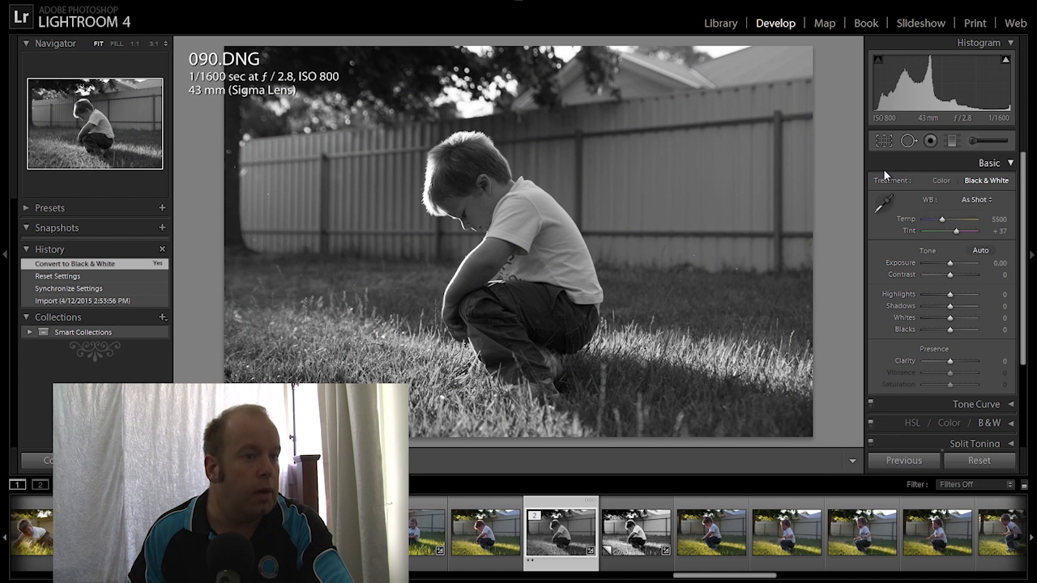
left_click(882, 141)
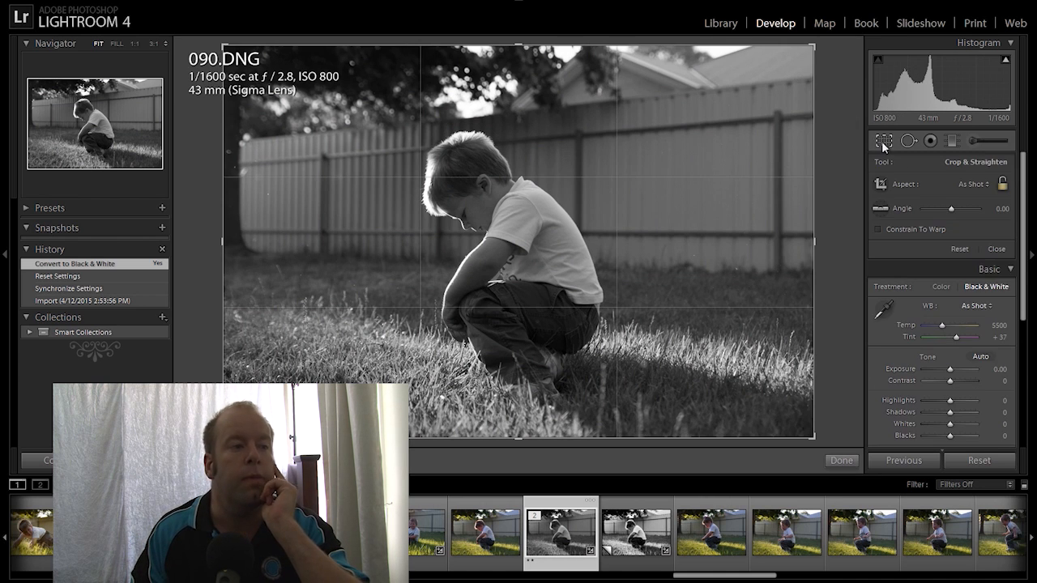
left_click(967, 185)
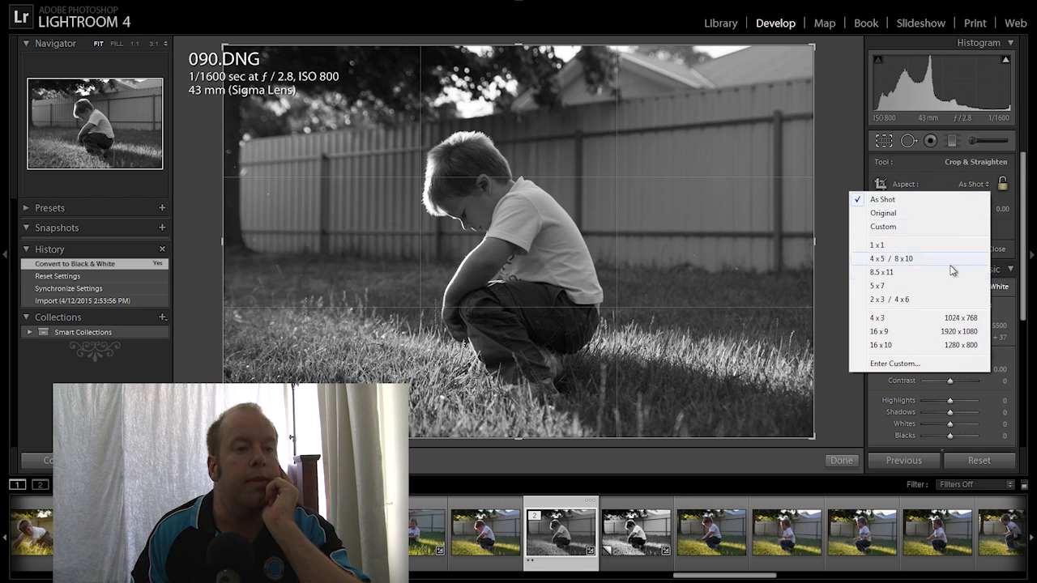
left_click(911, 301)
left_click_drag(224, 46, 280, 82)
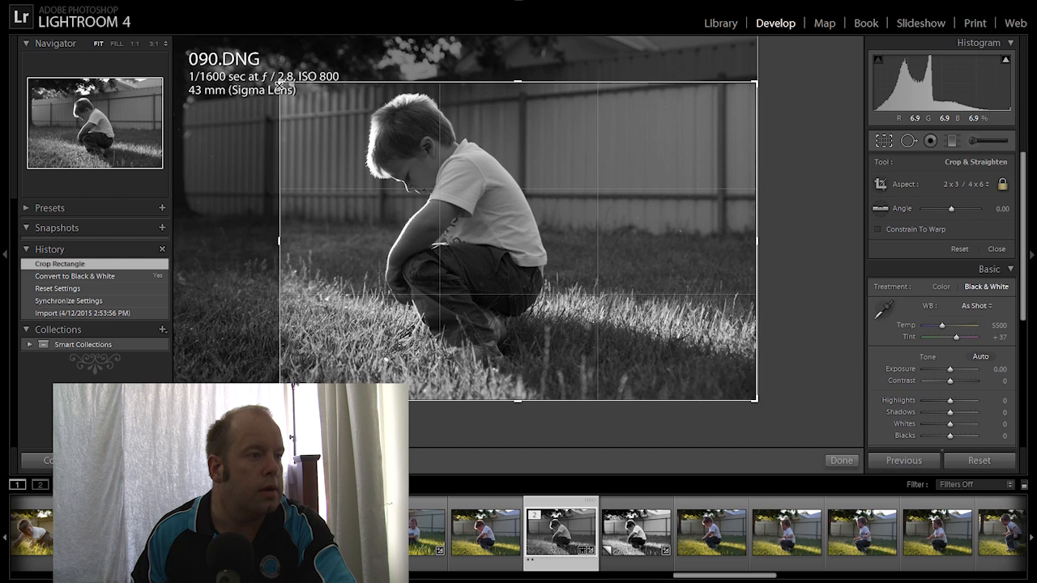
left_click_drag(278, 83, 279, 83)
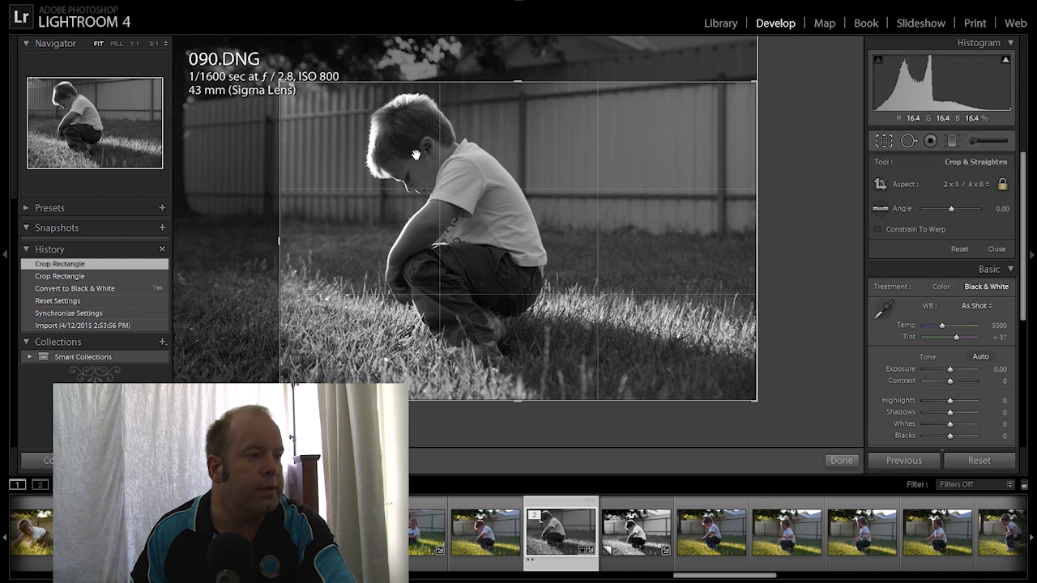
double_click(468, 195)
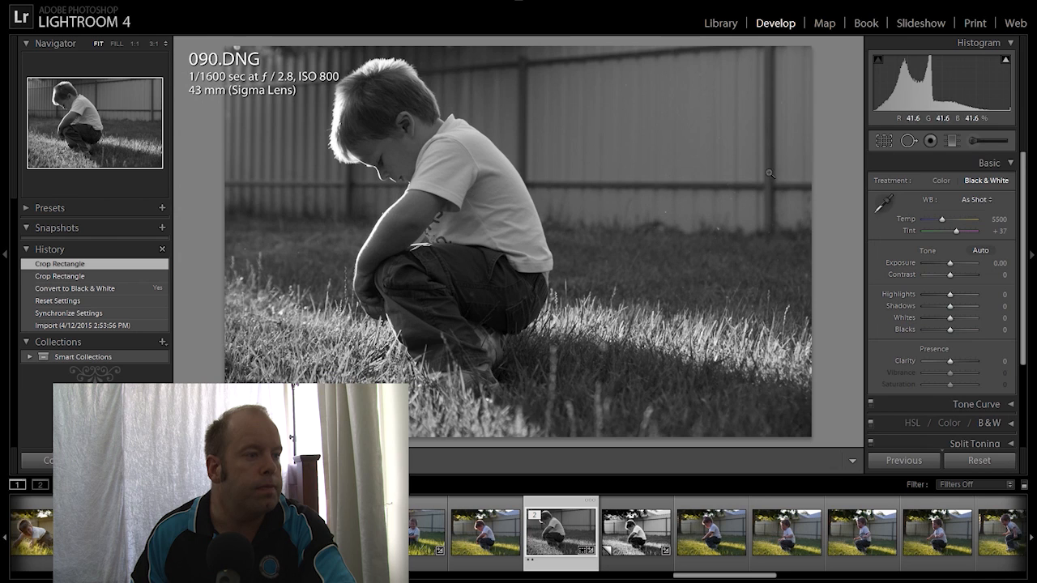
Reposition the photo within the 2 x 3 crop frame and commit the crop
left_click(884, 142)
left_click_drag(494, 169, 590, 191)
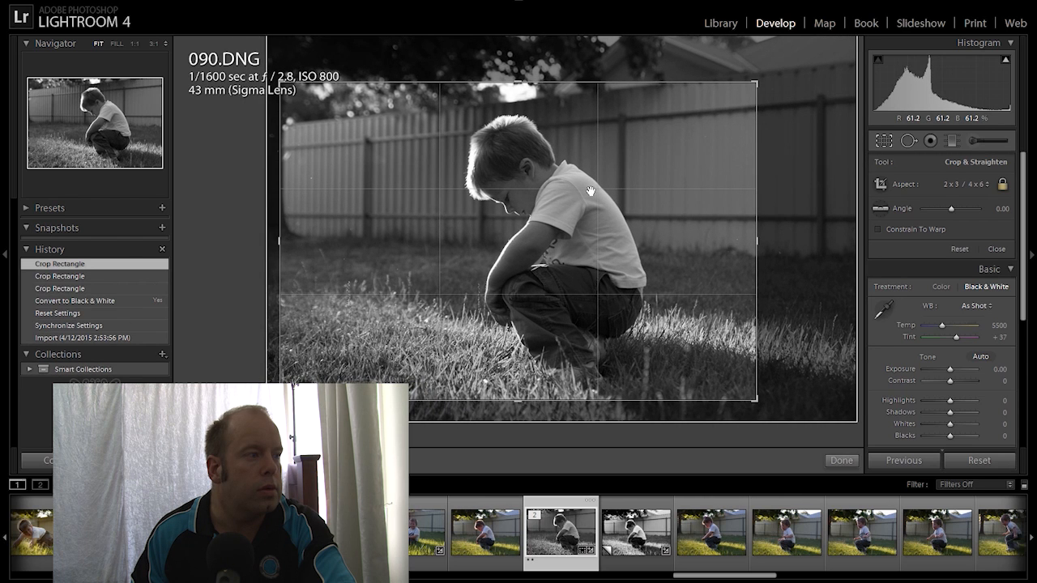
left_click_drag(578, 192, 582, 196)
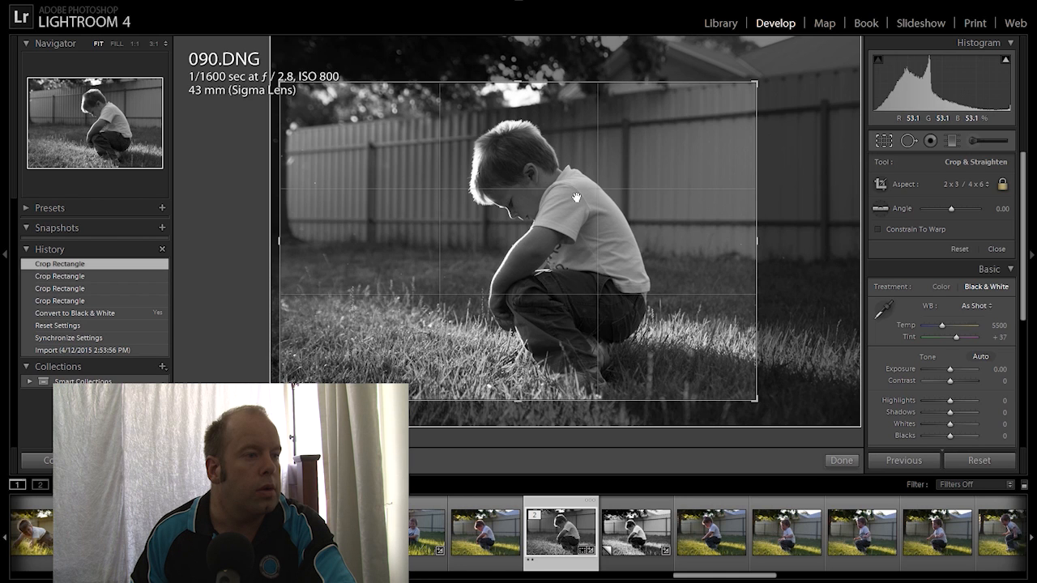
key("Return")
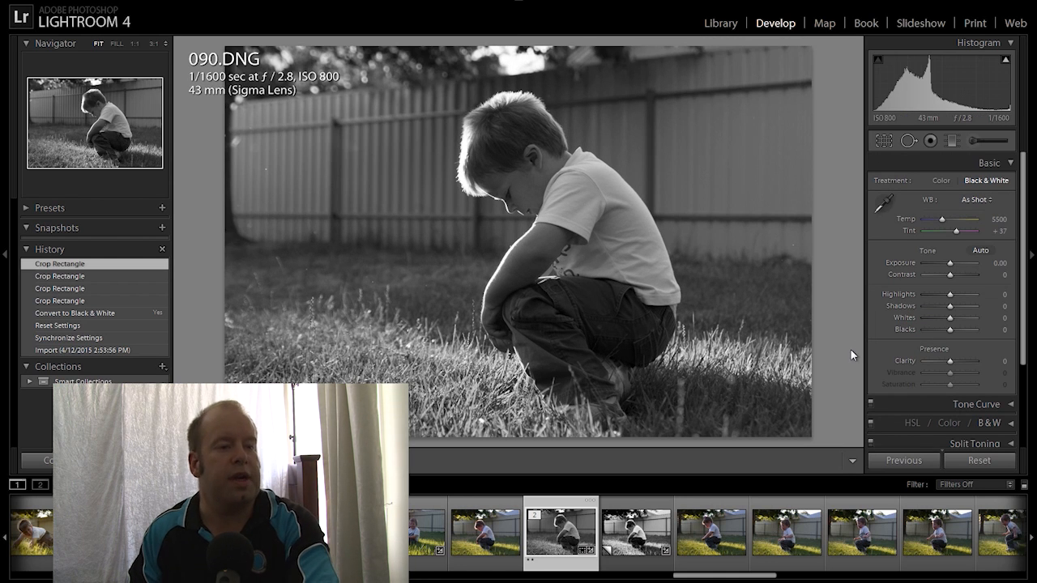
Set Blacks -40, Whites +67, Exposure +0.24 and Clarity +26 on 090.DNG in the Basic panel
left_click_drag(950, 332, 940, 333)
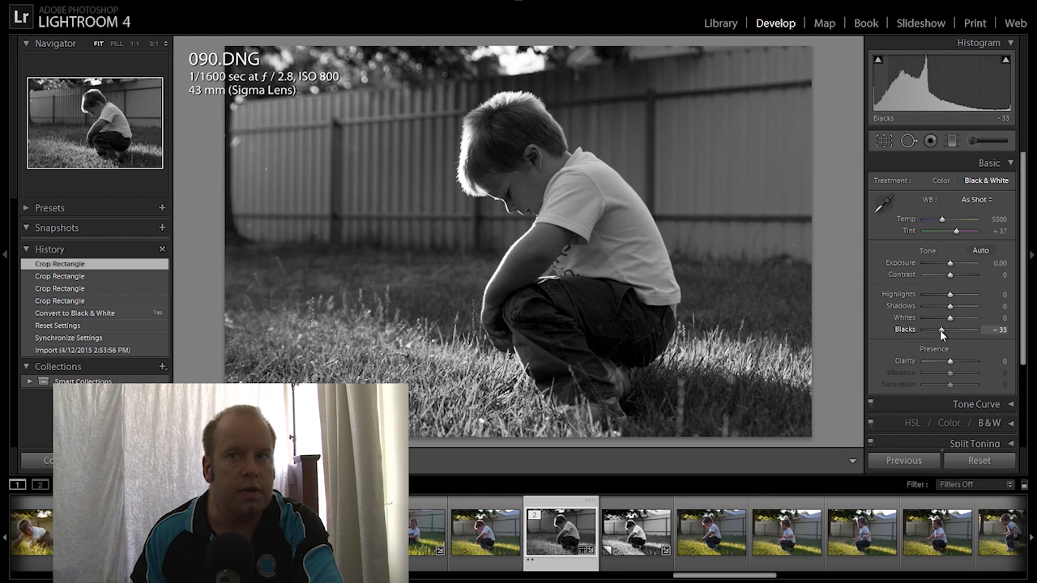
left_click_drag(940, 330, 937, 330)
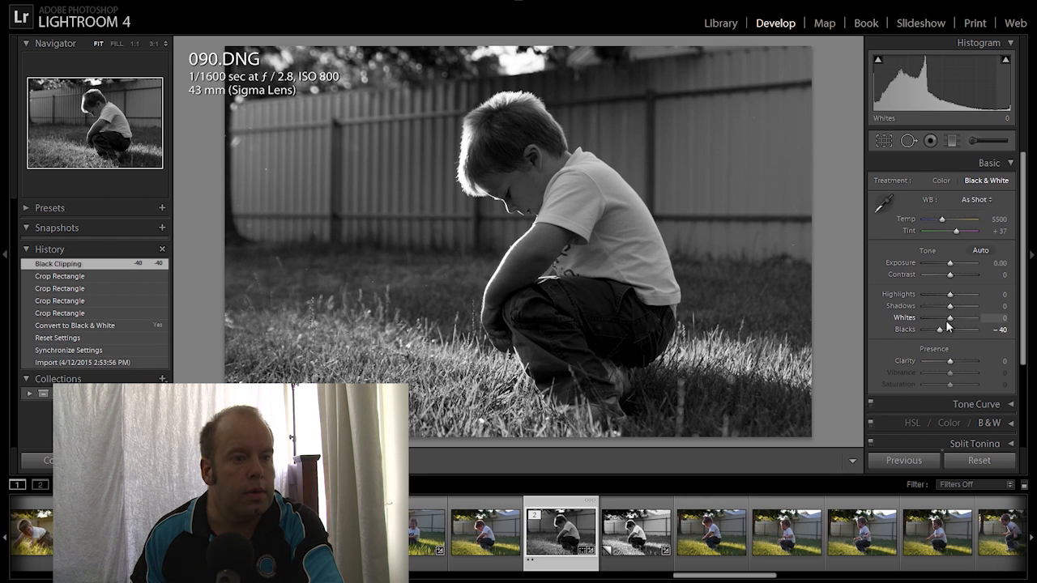
left_click_drag(950, 321, 966, 322)
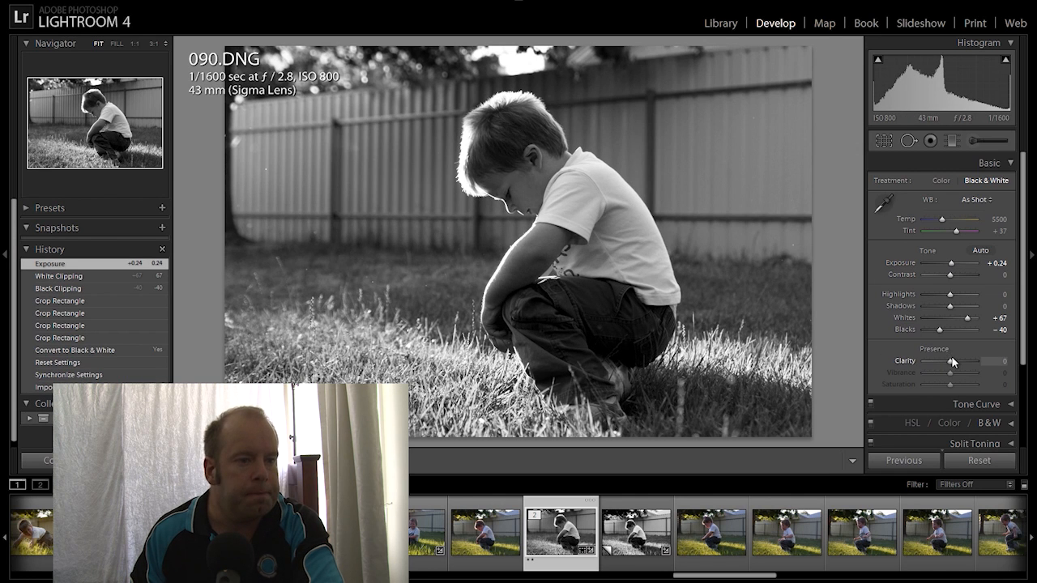
left_click_drag(951, 362, 957, 361)
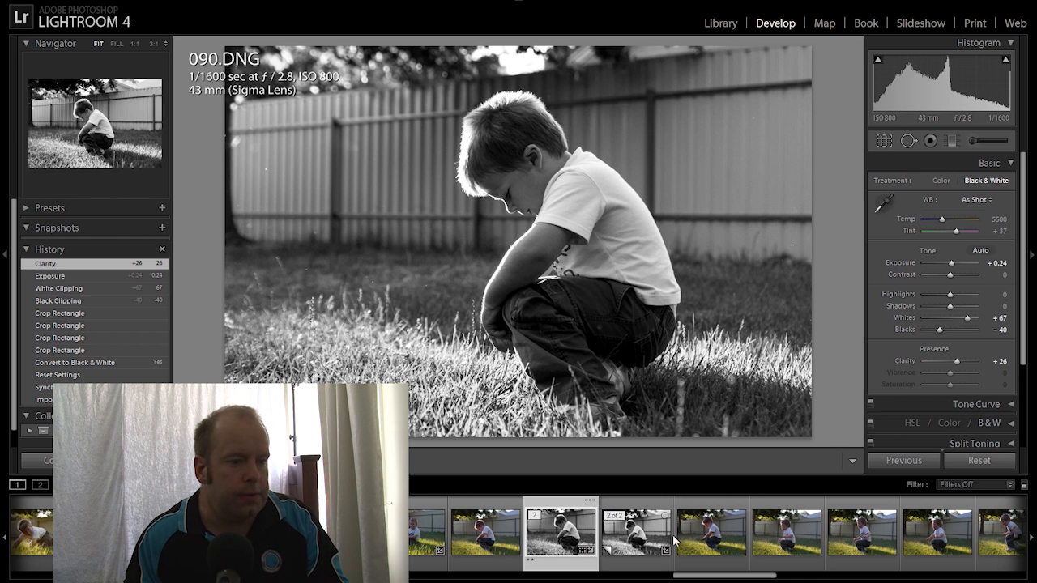
scroll(681, 541, "down", 3)
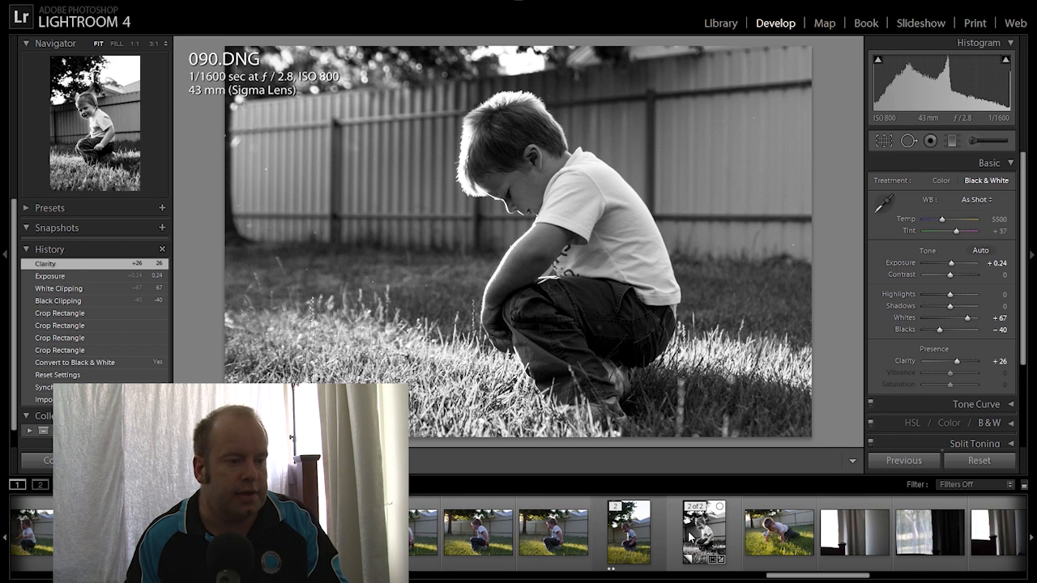
Switch to 102.DNG and zoom in briefly to inspect the boy's face
left_click(625, 531)
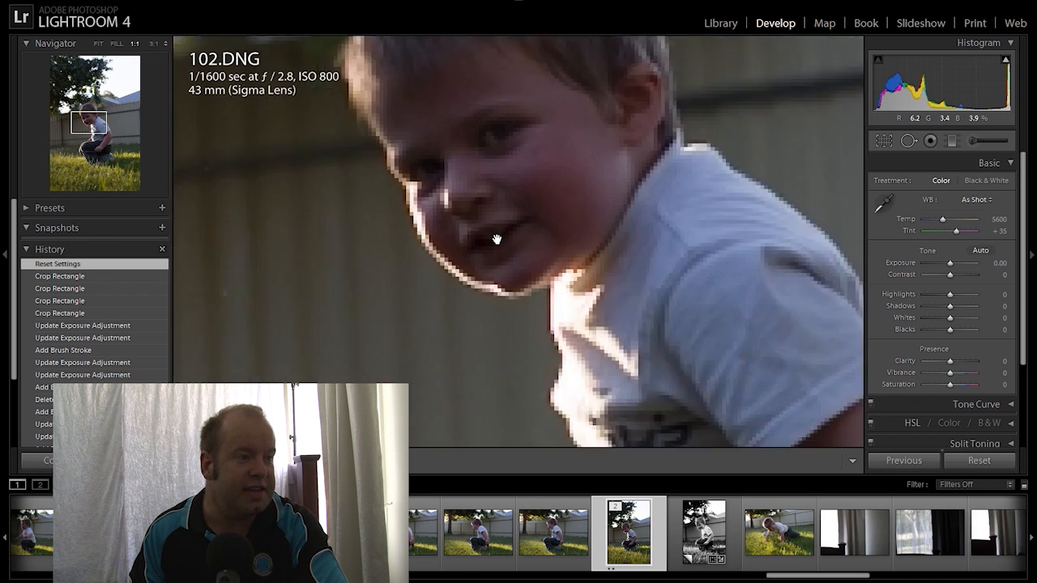
left_click(497, 240)
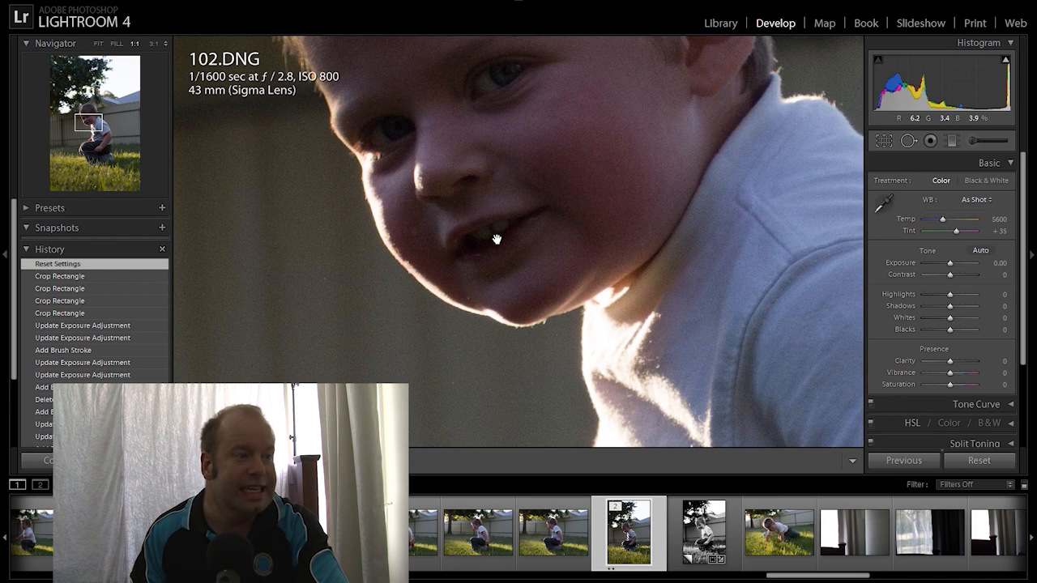
left_click(446, 236)
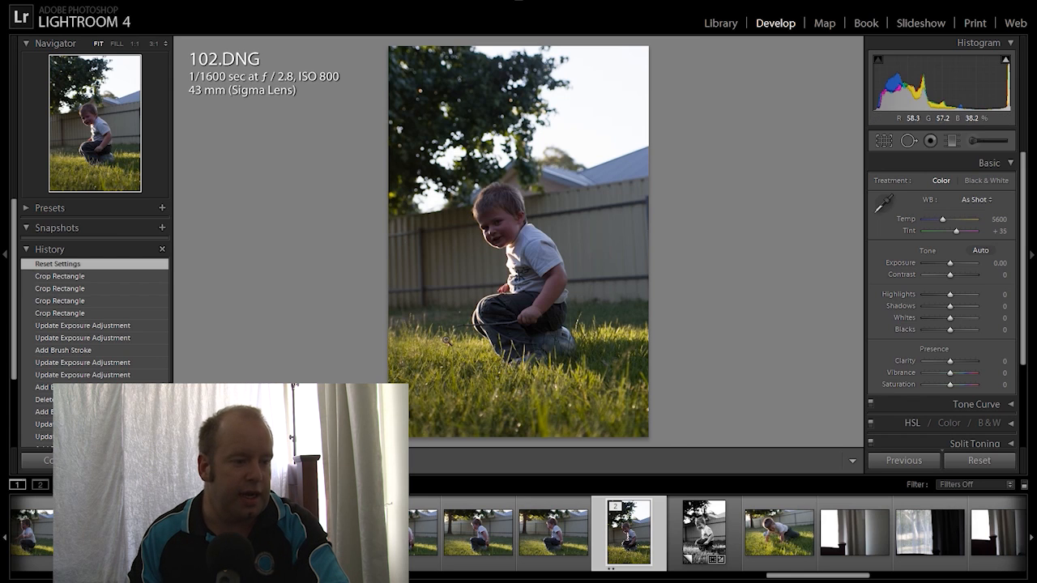
Crop 102.DNG to a tight 2 x 3 / 4 x 6 frame around the boy
left_click(883, 142)
left_click(973, 185)
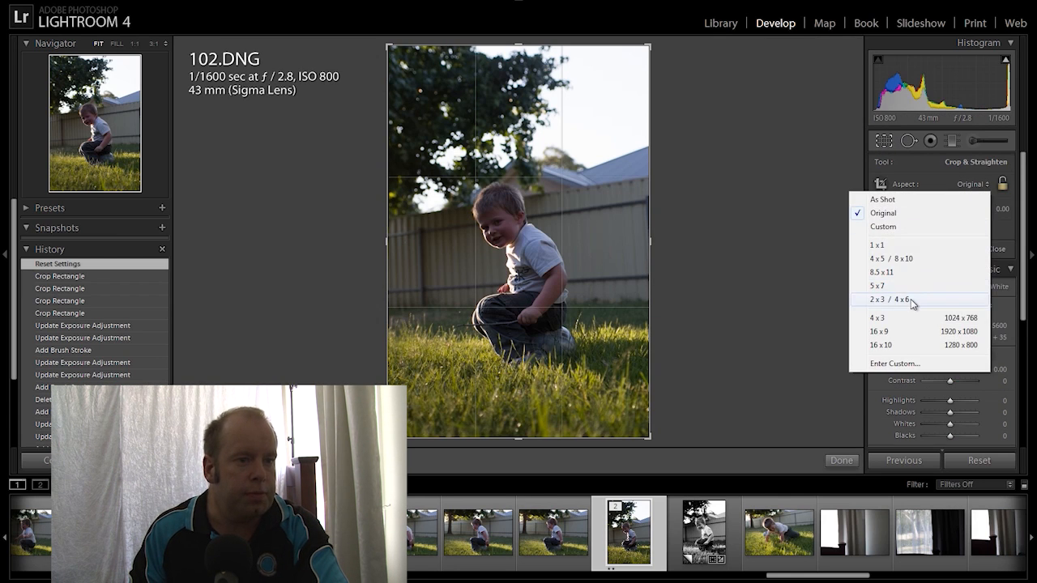
left_click(913, 298)
left_click_drag(388, 46, 418, 106)
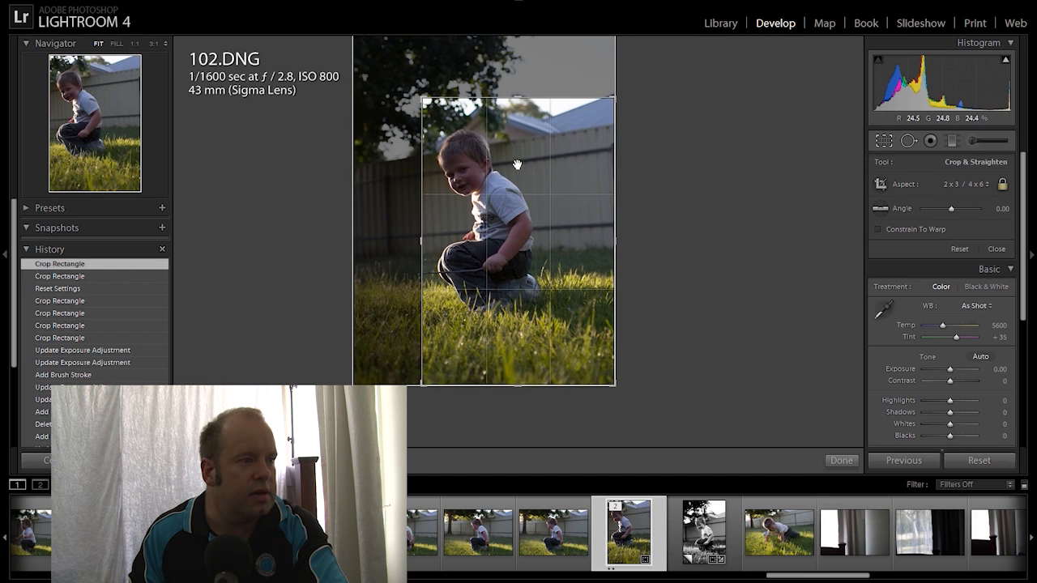
left_click_drag(522, 177, 555, 210)
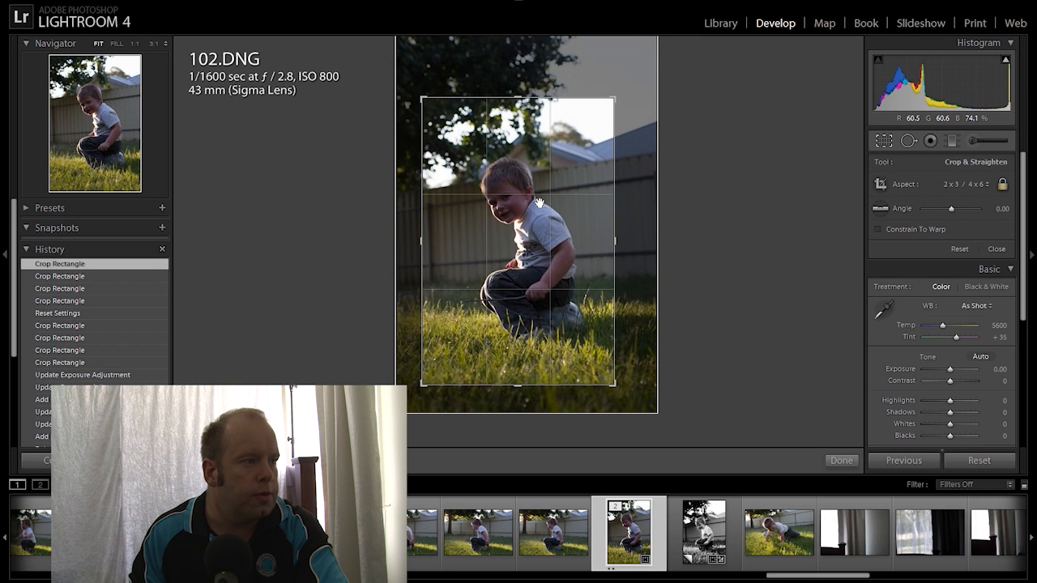
double_click(541, 203)
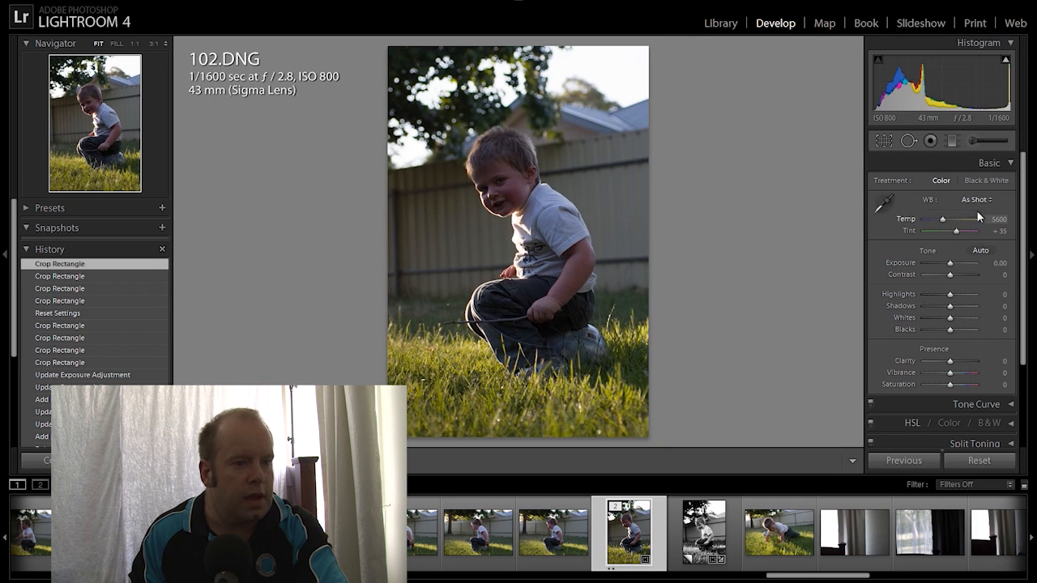
Make 102.DNG black and white with Clarity +31, Blacks -33 and Highlights +43
left_click(983, 180)
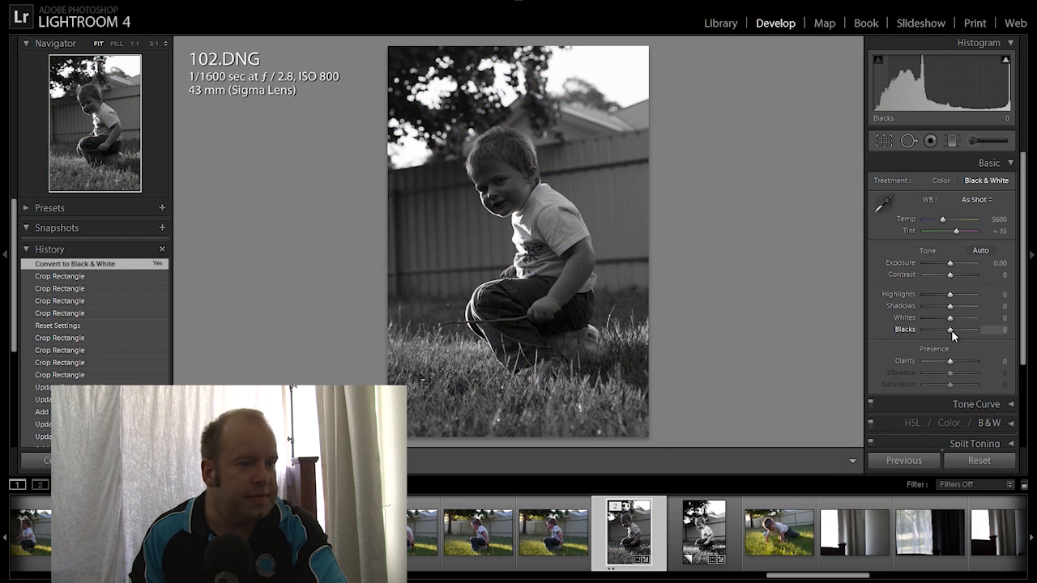
left_click_drag(955, 361, 960, 367)
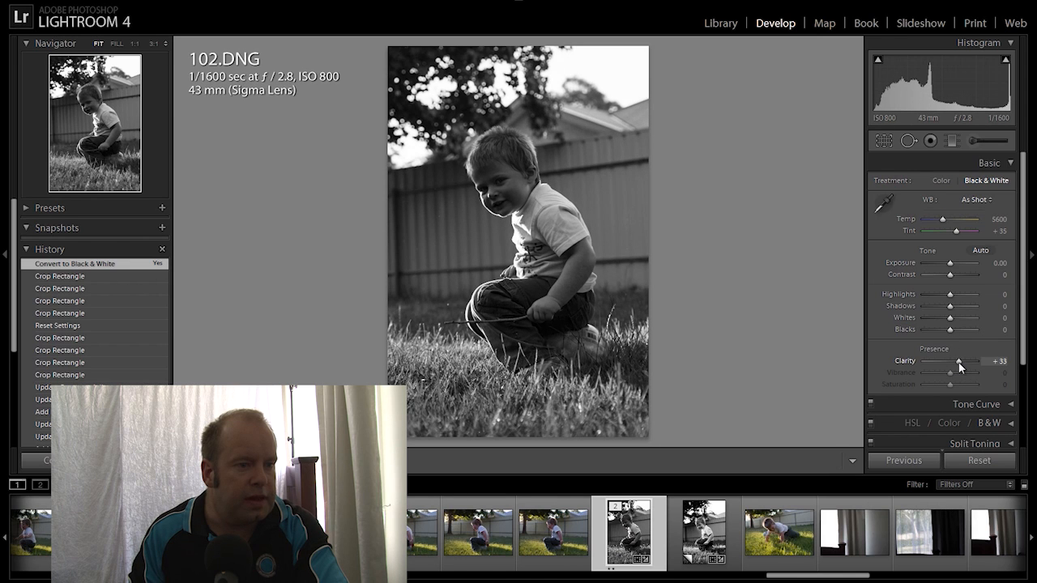
left_click_drag(960, 367, 941, 334)
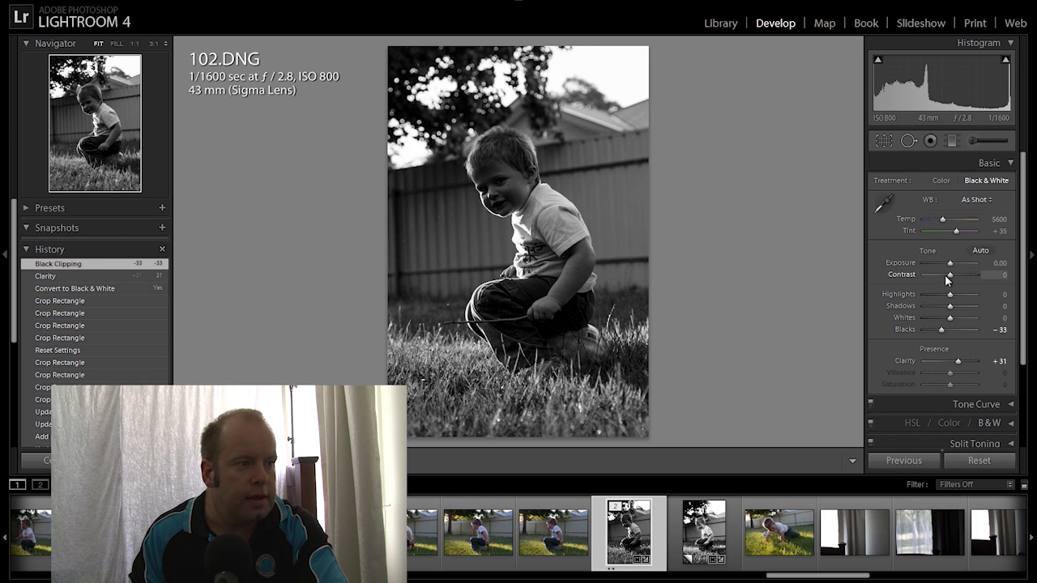
left_click_drag(950, 294, 959, 293)
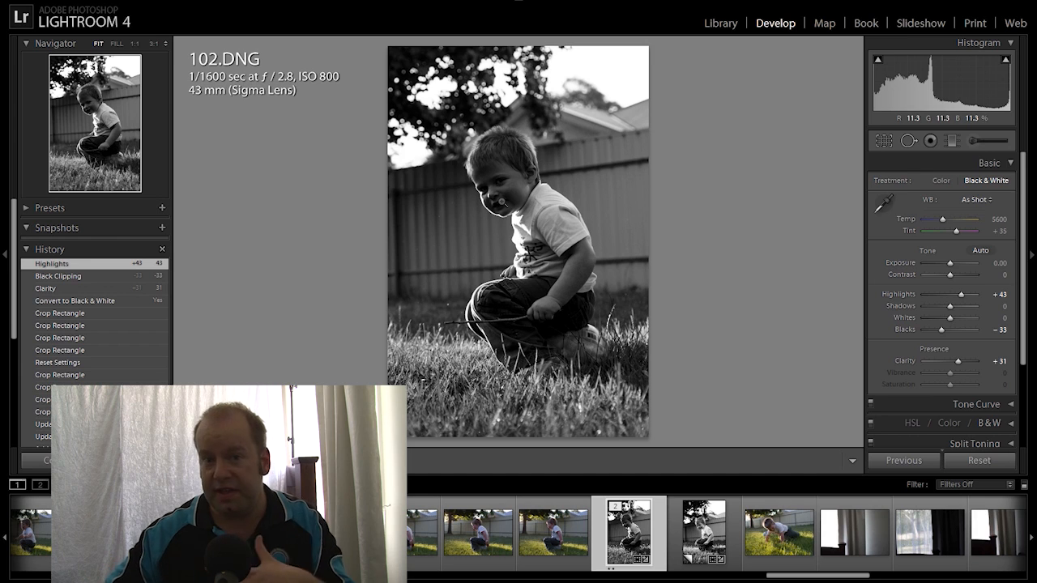
Paint a Dodge adjustment brush over the boy's face at Exposure 1.06
left_click(982, 144)
scroll(482, 180, "down", 1)
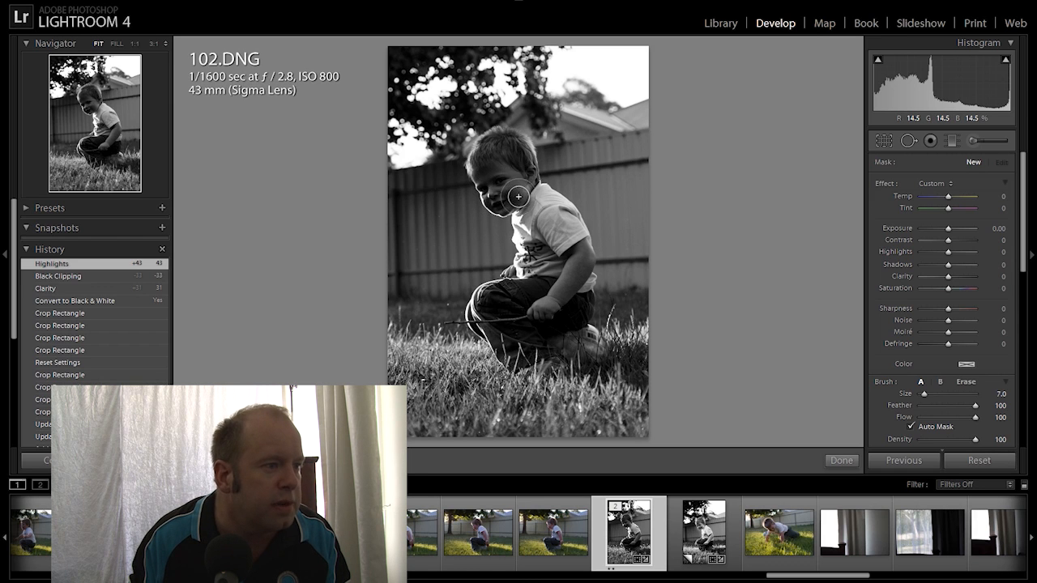
left_click_drag(478, 171, 496, 180)
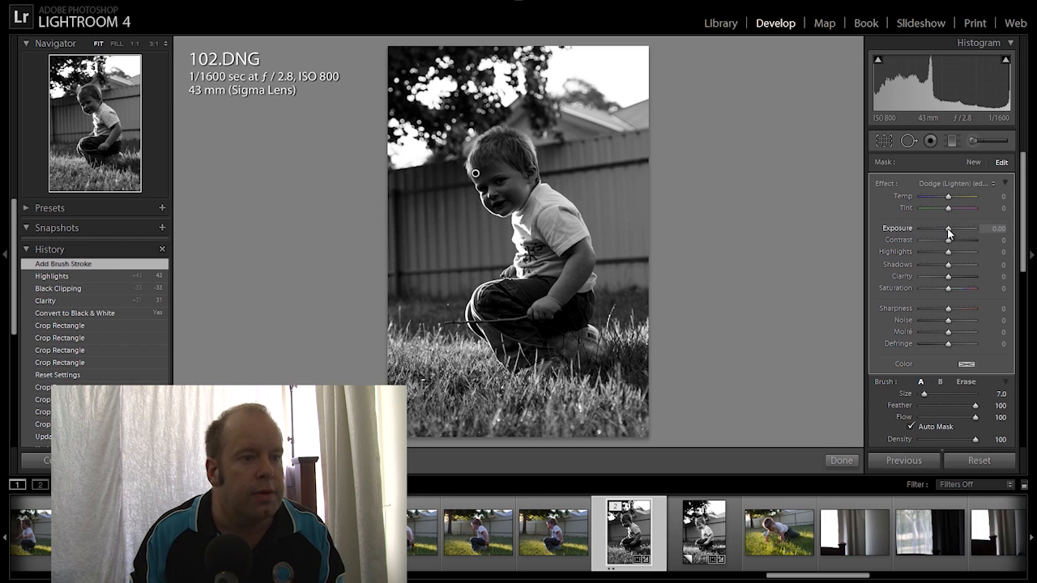
left_click_drag(950, 232, 953, 232)
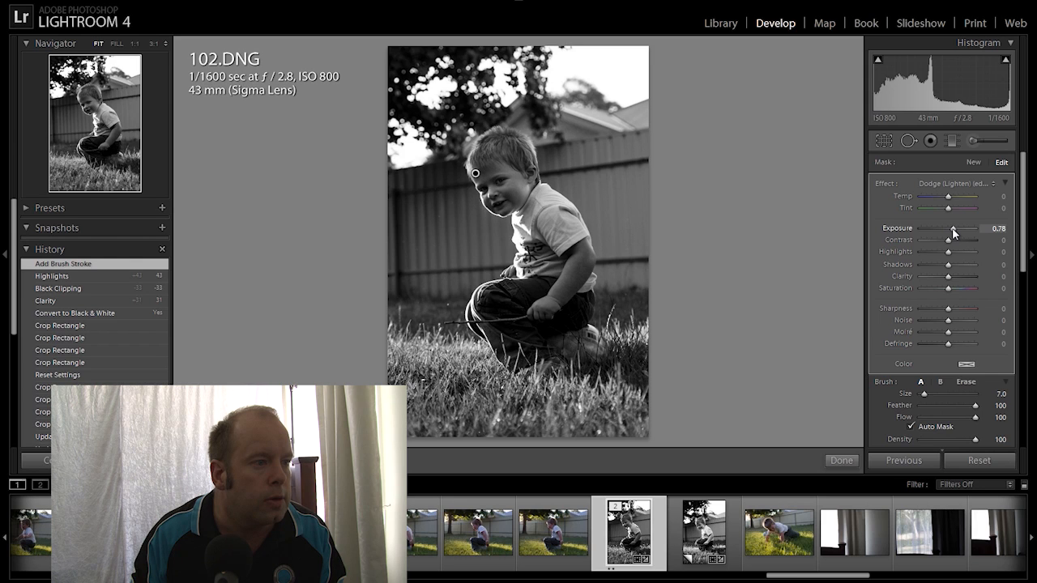
left_click_drag(953, 233, 956, 232)
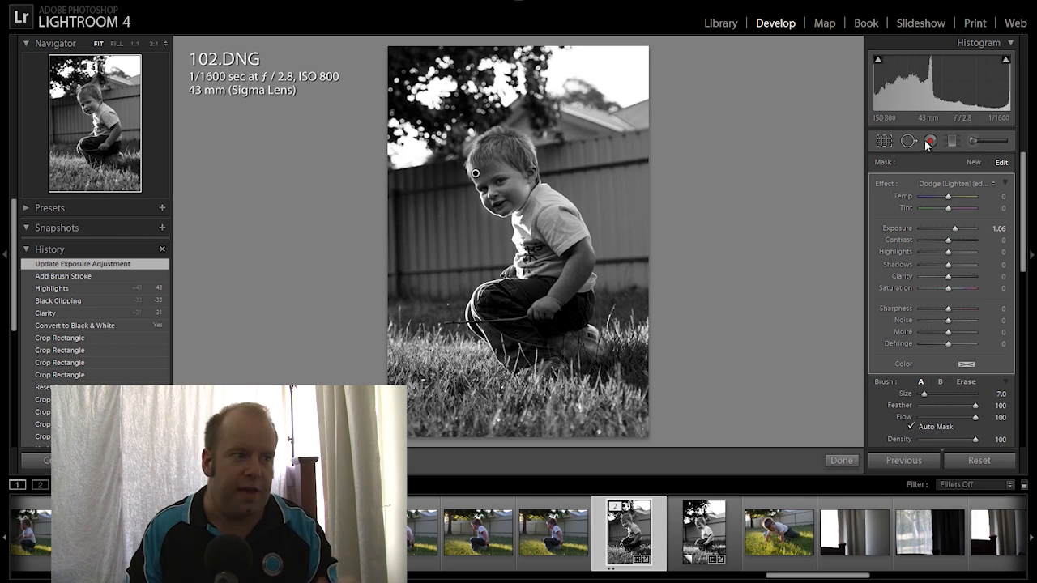
left_click(976, 135)
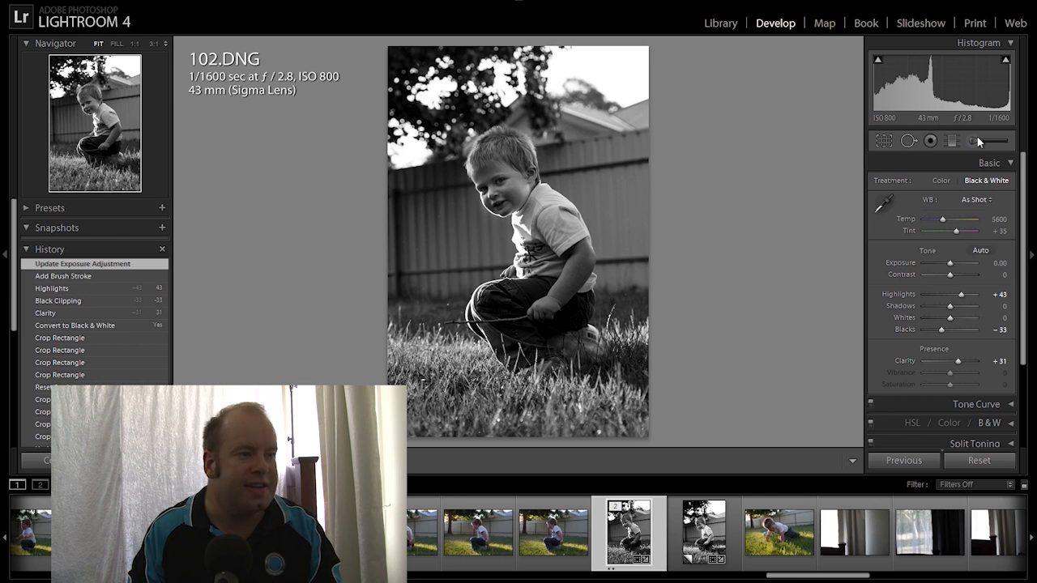